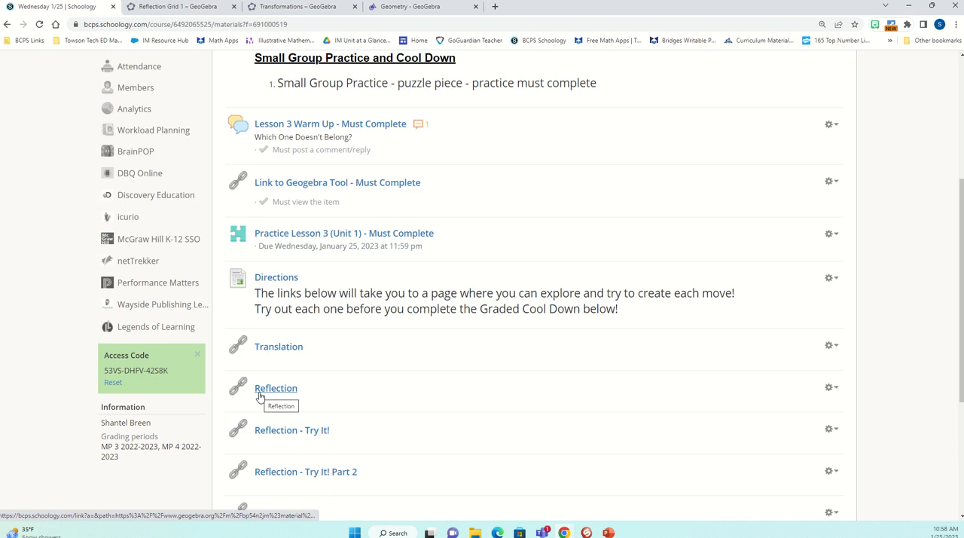
- Switch to the GeoGebra Reflection activity and move the Reflection slider all the way to its end to produce the mirrored shape
{"action": "scroll", "coordinate": [446, 387], "scroll_direction": "up", "scroll_amount": 3}
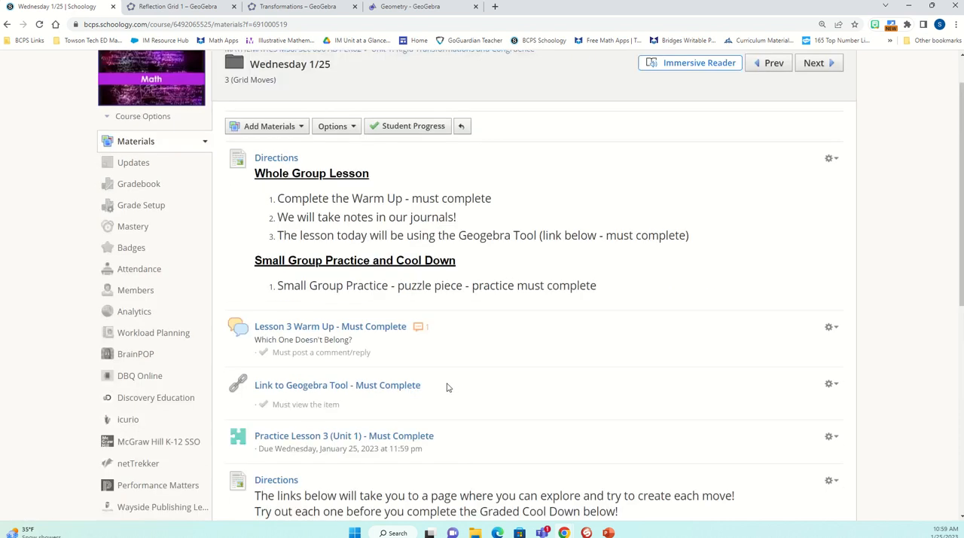
{"action": "scroll", "coordinate": [445, 387], "scroll_direction": "up", "scroll_amount": 1}
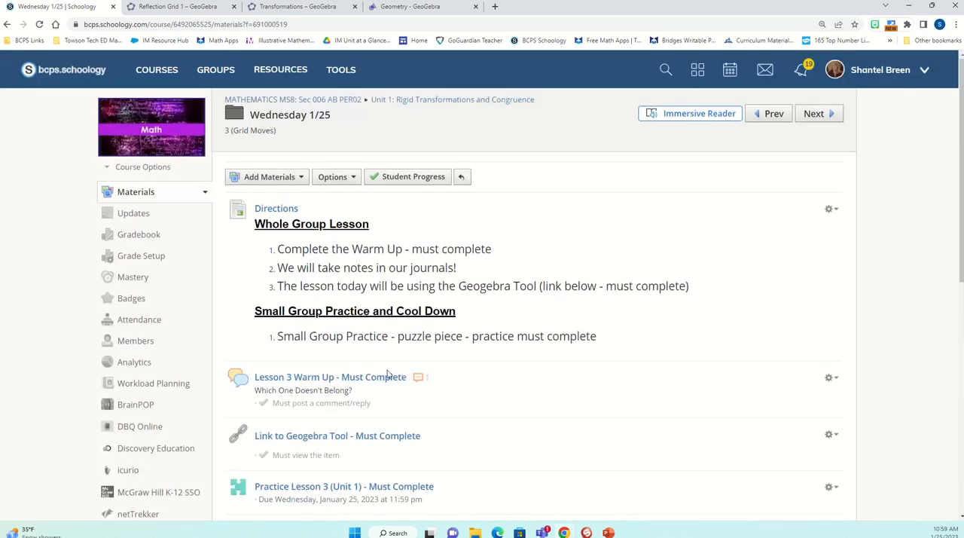
{"action": "scroll", "coordinate": [502, 420], "scroll_direction": "down", "scroll_amount": 5}
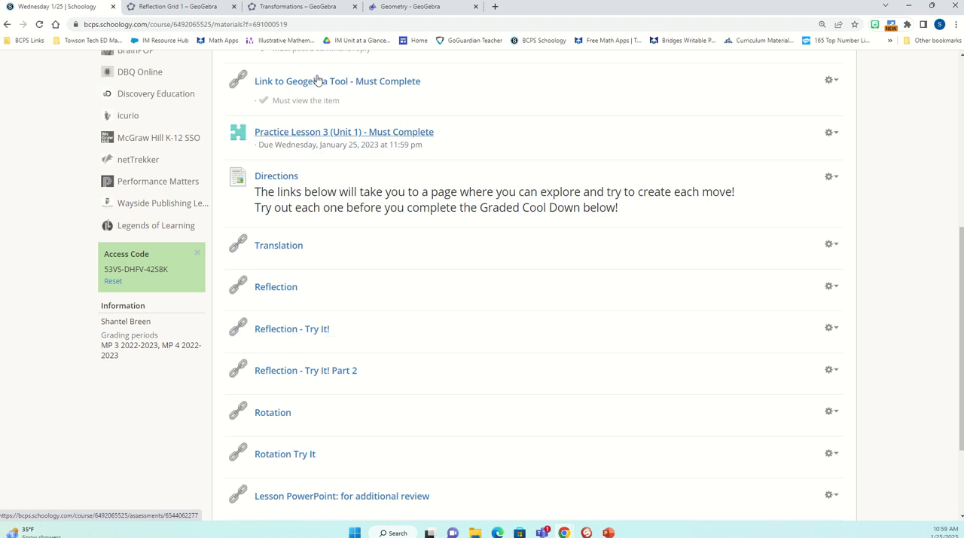
{"action": "left_click", "coordinate": [271, 7]}
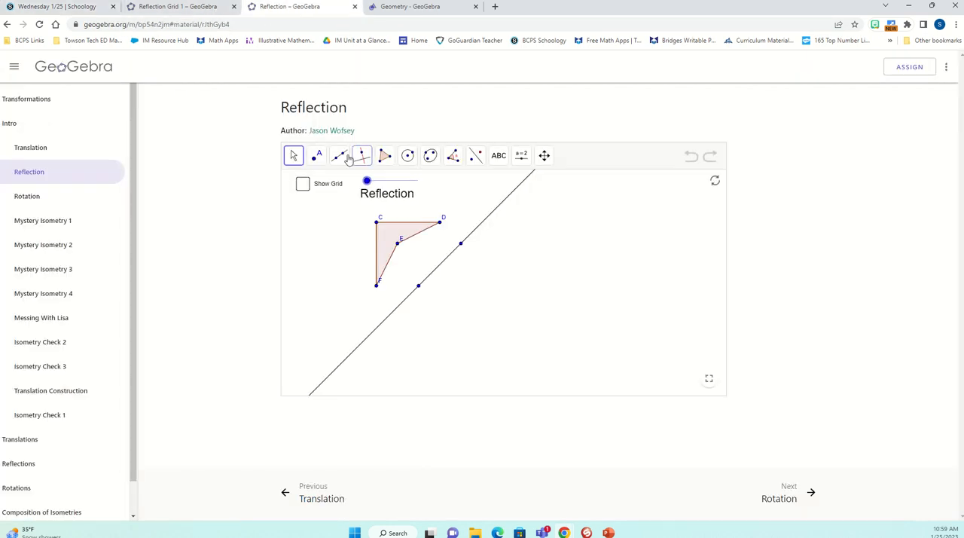
{"action": "left_click_drag", "start_coordinate": [367, 183], "coordinate": [428, 191]}
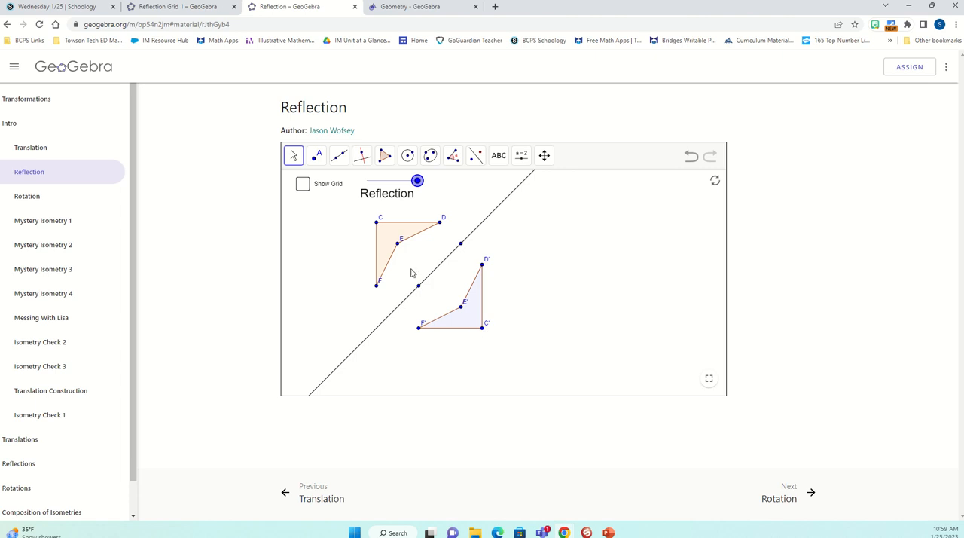
{"action": "mouse_move", "coordinate": [417, 181]}
{"action": "left_mouse_down"}
{"action": "mouse_move", "coordinate": [365, 181]}
{"action": "mouse_move", "coordinate": [426, 187]}
{"action": "left_mouse_up"}
- In the Reflection Grid 1 activity, place A', B' and C' to mirror triangle ABC over the green line and check the answer
{"action": "left_click", "coordinate": [197, 9]}
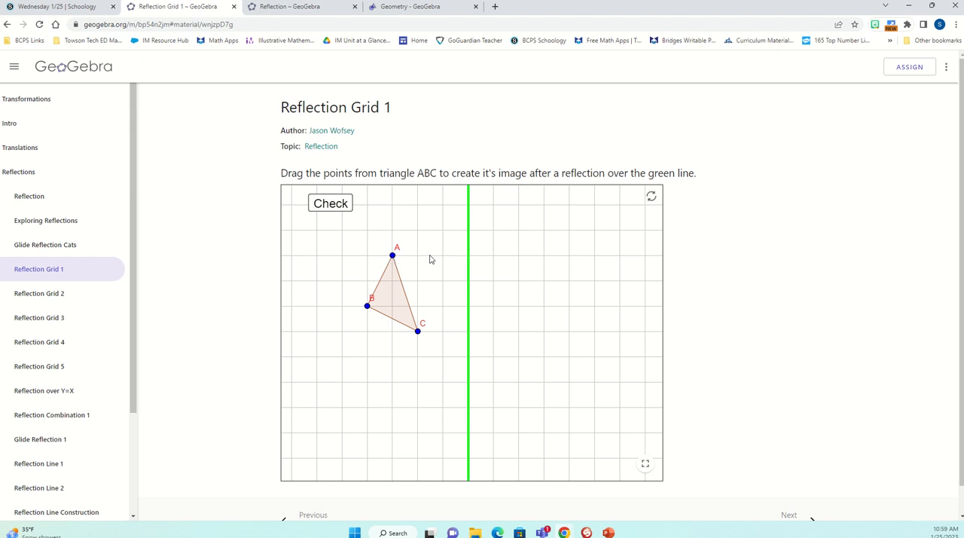
{"action": "left_click_drag", "start_coordinate": [392, 257], "coordinate": [543, 260]}
{"action": "left_click_drag", "start_coordinate": [417, 332], "coordinate": [519, 332]}
{"action": "left_click_drag", "start_coordinate": [366, 309], "coordinate": [570, 307]}
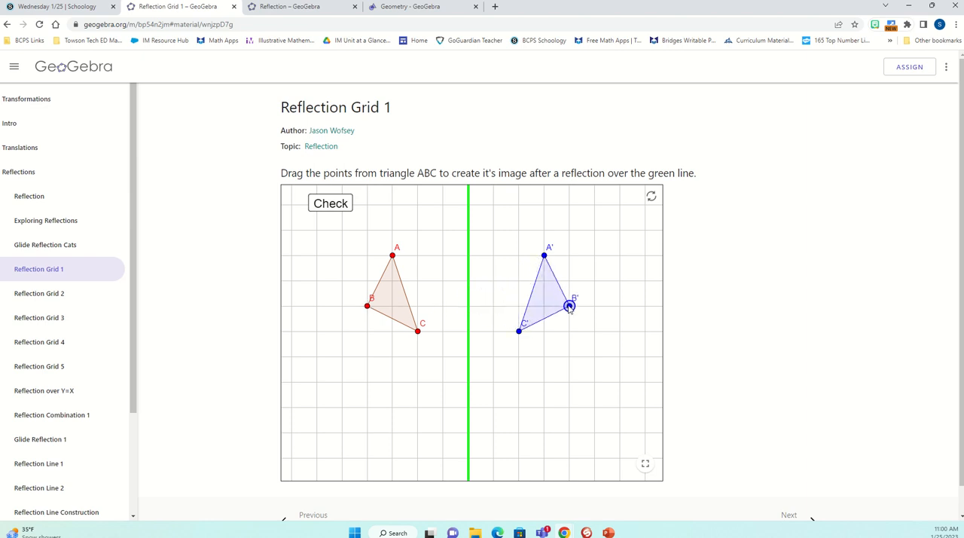
{"action": "left_click", "coordinate": [341, 206]}
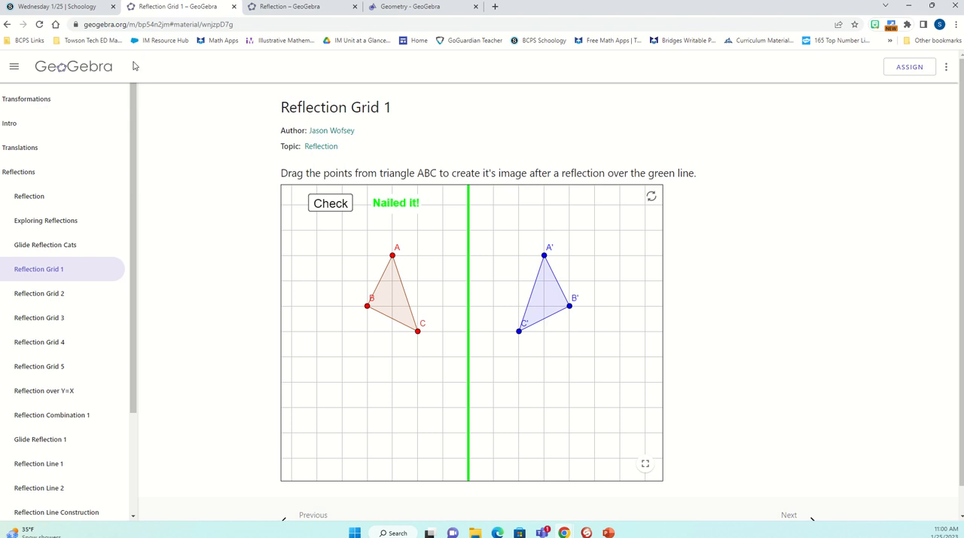
- Switch to the GeoGebra Geometry page and set its empty canvas to show Major Gridlines
{"action": "left_click", "coordinate": [85, 9]}
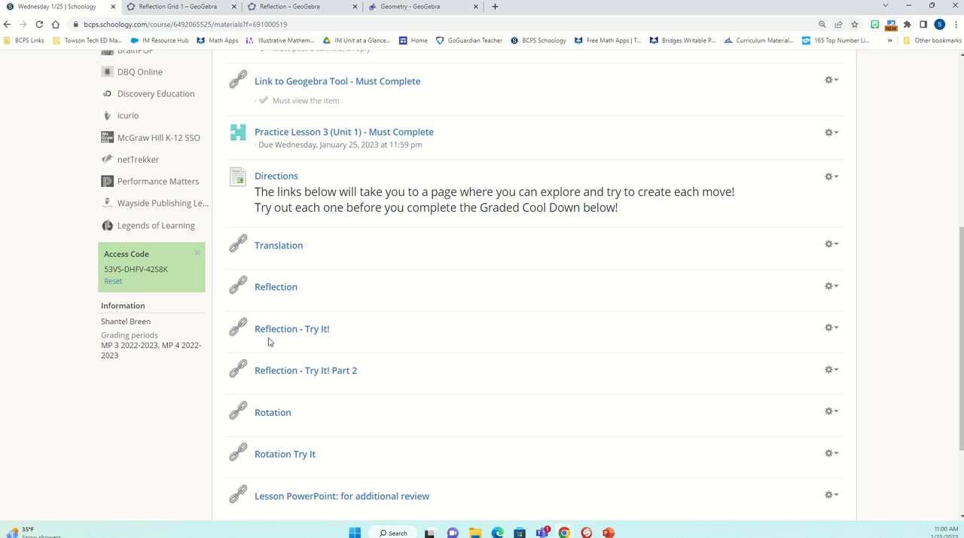
{"action": "left_click", "coordinate": [418, 6]}
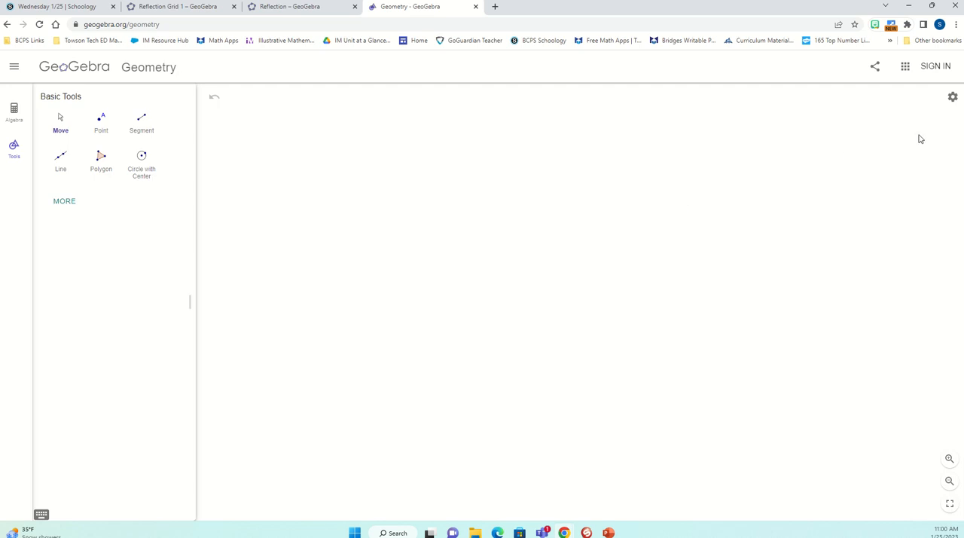
{"action": "left_click", "coordinate": [951, 97]}
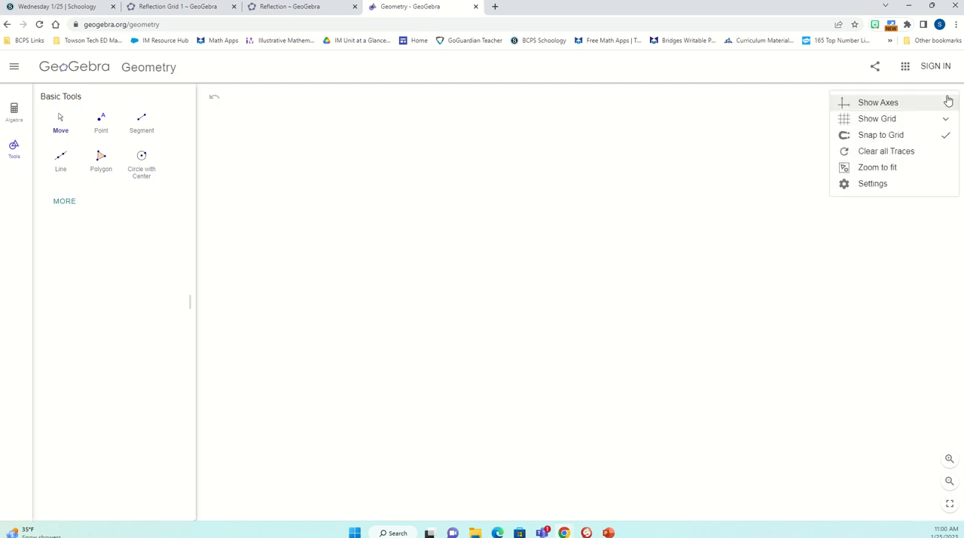
{"action": "left_click", "coordinate": [882, 121]}
{"action": "left_click", "coordinate": [868, 155]}
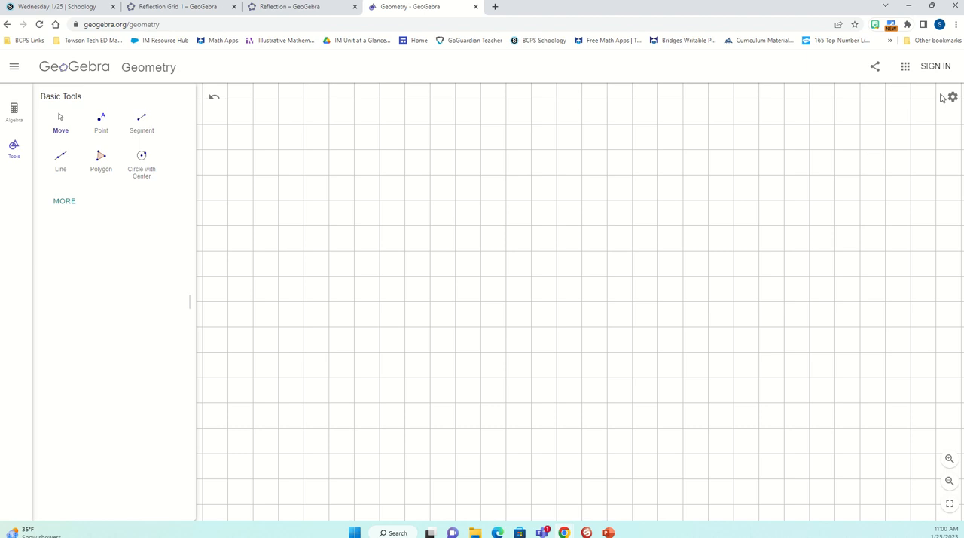
{"action": "left_click", "coordinate": [953, 98]}
{"action": "left_click", "coordinate": [883, 121]}
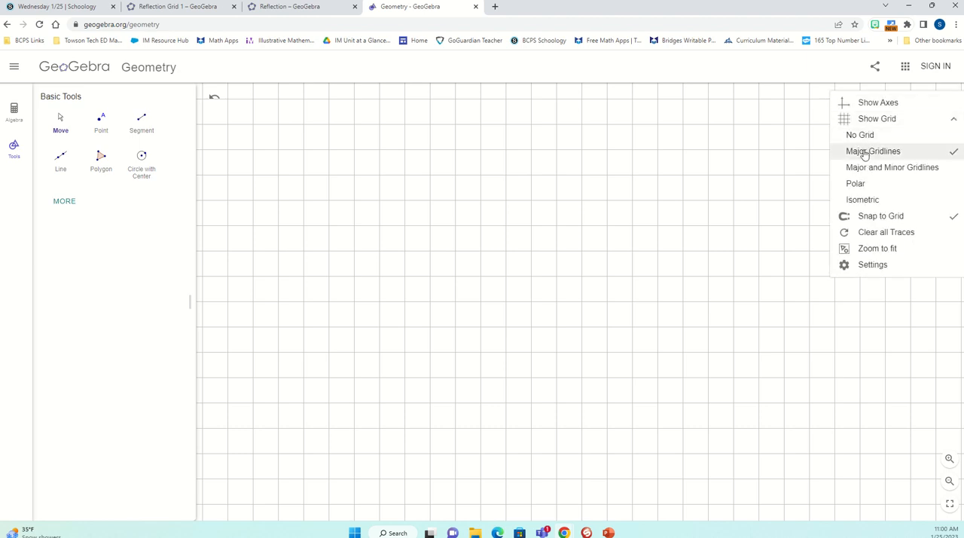
- Draw right triangle ABC with the Polygon tool, with vertical leg AB 4 grid squares and horizontal leg BC 3 grid squares
{"action": "left_click", "coordinate": [63, 202]}
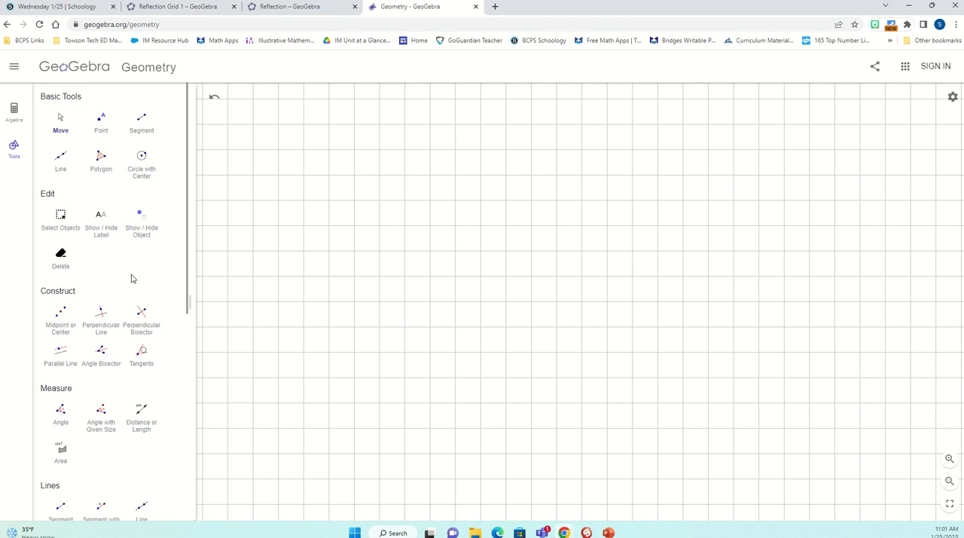
{"action": "left_click", "coordinate": [102, 160]}
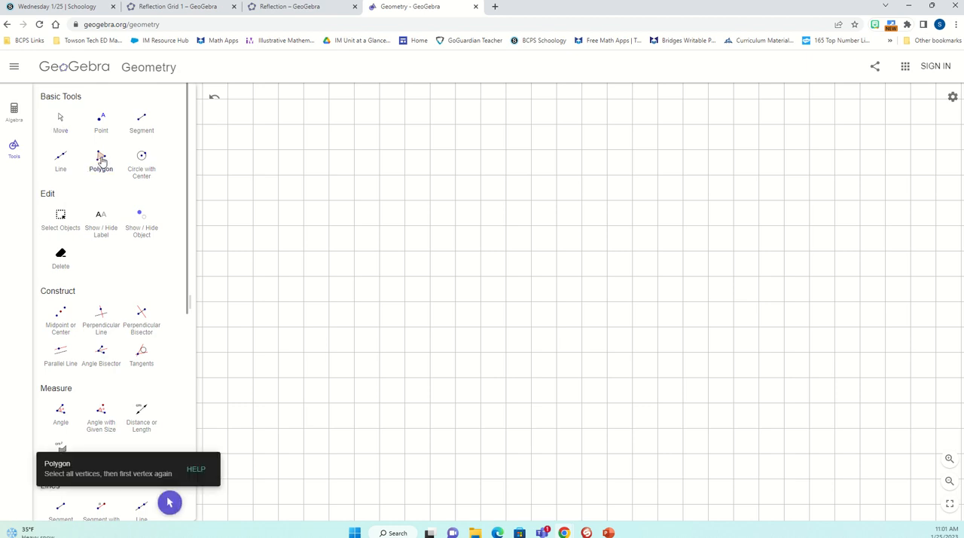
{"action": "left_click", "coordinate": [303, 176]}
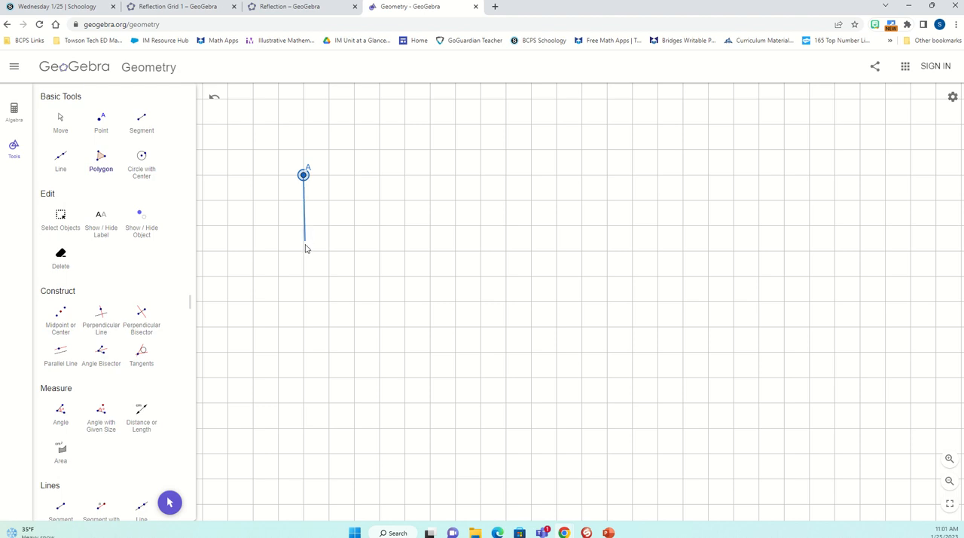
{"action": "left_click", "coordinate": [303, 276]}
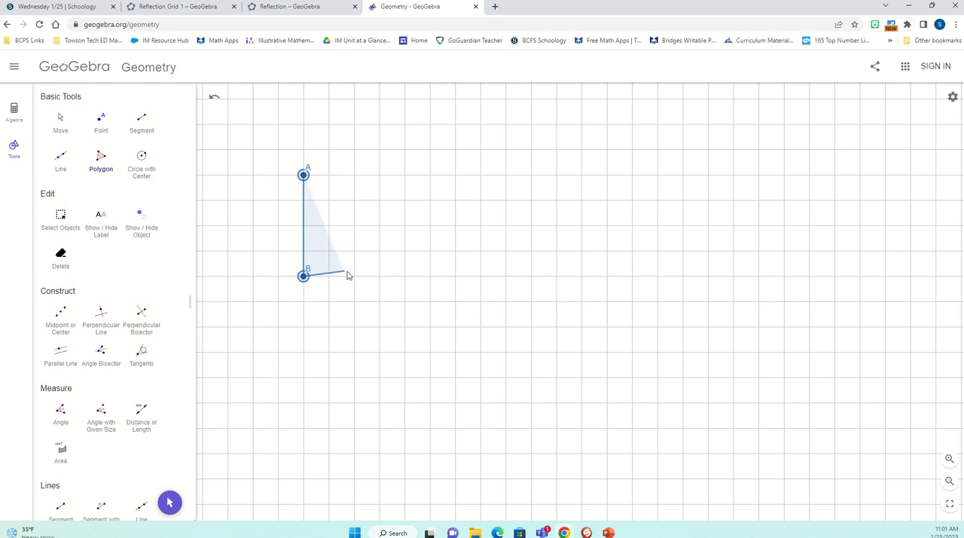
{"action": "left_click", "coordinate": [380, 276]}
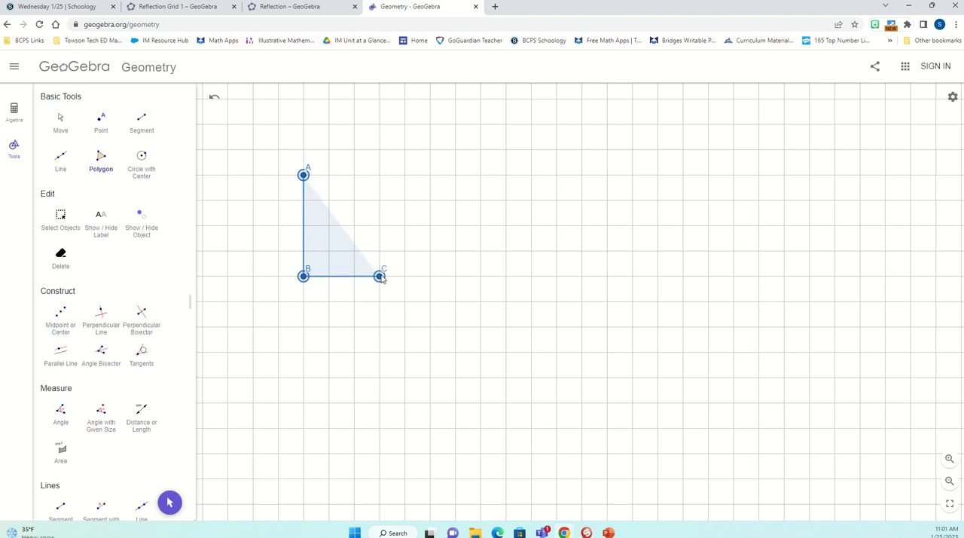
{"action": "left_click", "coordinate": [303, 176]}
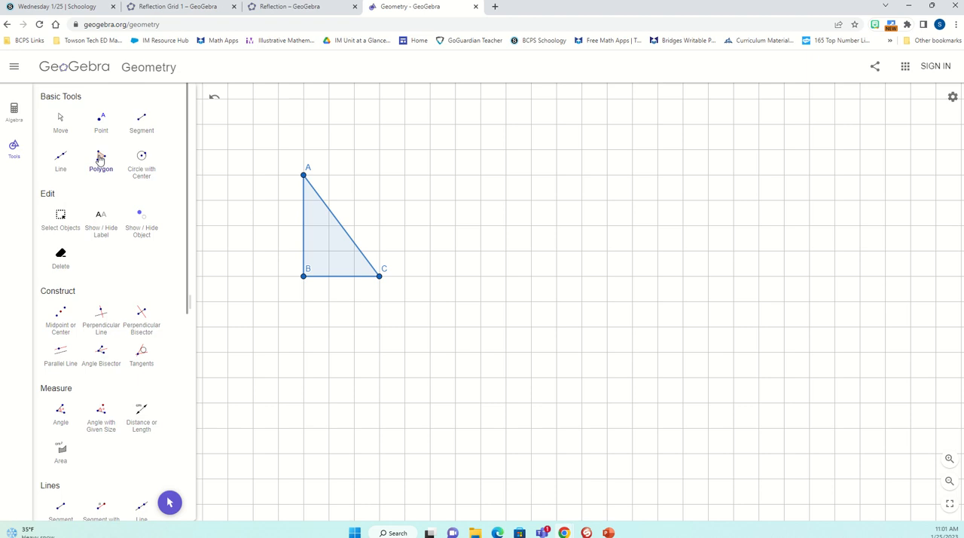
- Move the whole triangle ABC one grid square left and one grid square down
{"action": "left_click", "coordinate": [60, 122]}
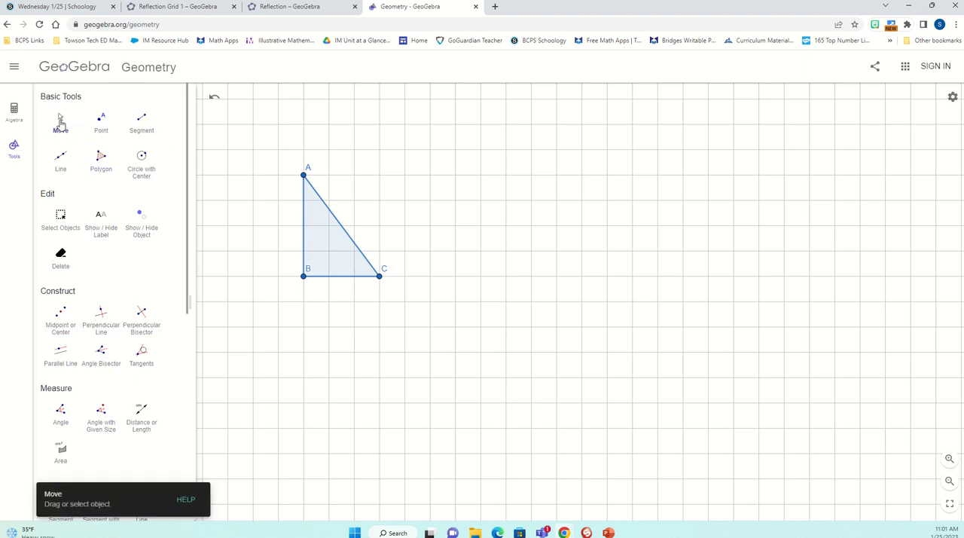
{"action": "left_click", "coordinate": [61, 123]}
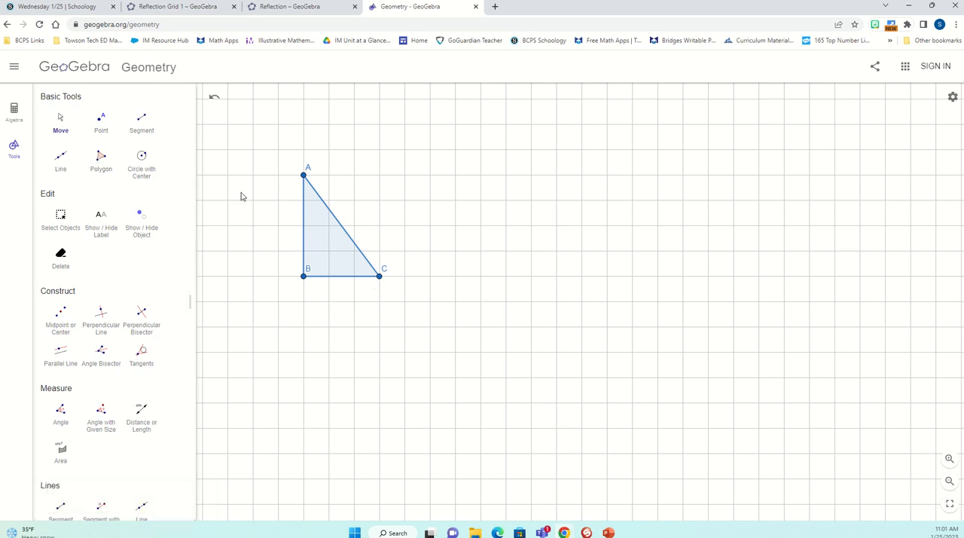
{"action": "left_click", "coordinate": [58, 121]}
{"action": "left_click_drag", "start_coordinate": [323, 236], "coordinate": [297, 258]}
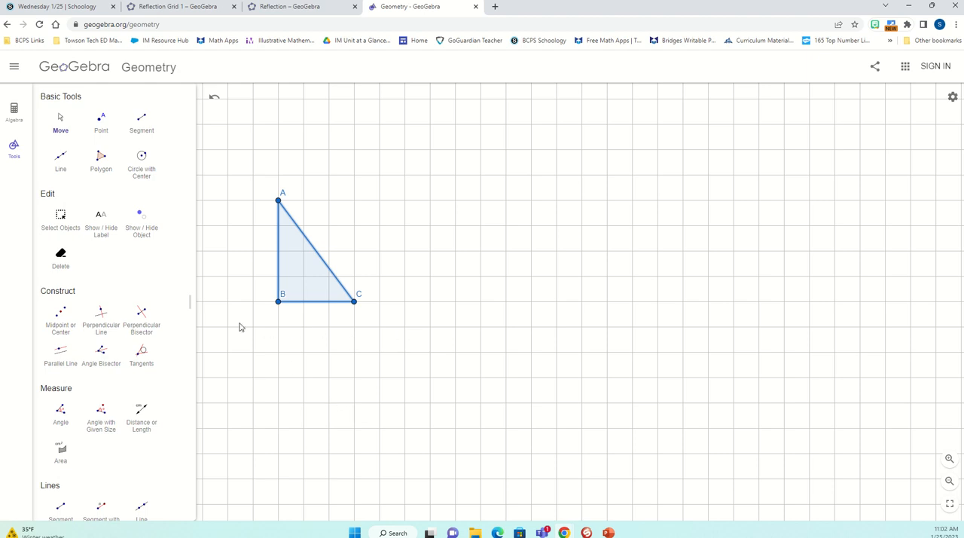
- Draw a vertical segment DE 6 grid squares long, two squares to the right of vertex C, as the line of reflection
{"action": "left_click", "coordinate": [61, 123]}
{"action": "scroll", "coordinate": [62, 124], "scroll_direction": "down", "scroll_amount": 3}
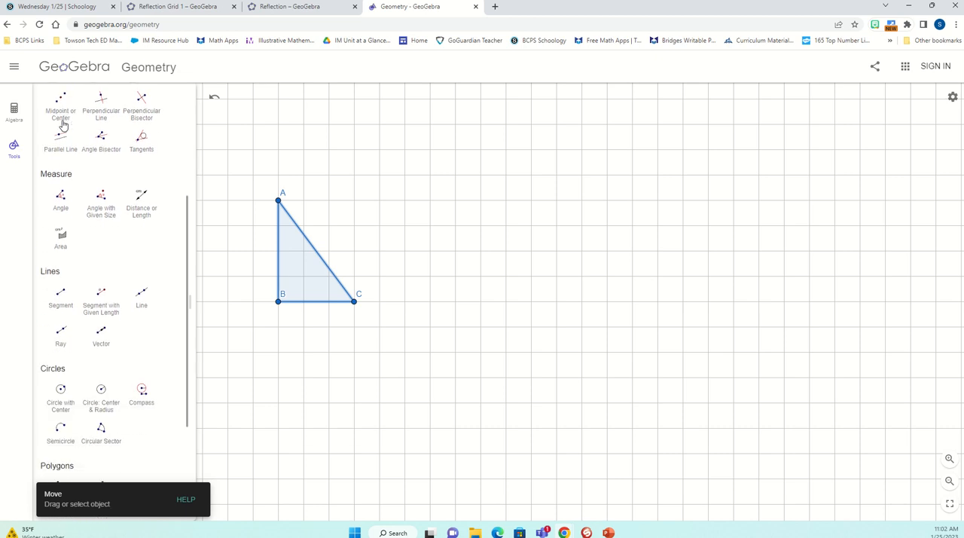
{"action": "scroll", "coordinate": [63, 124], "scroll_direction": "down", "scroll_amount": 4}
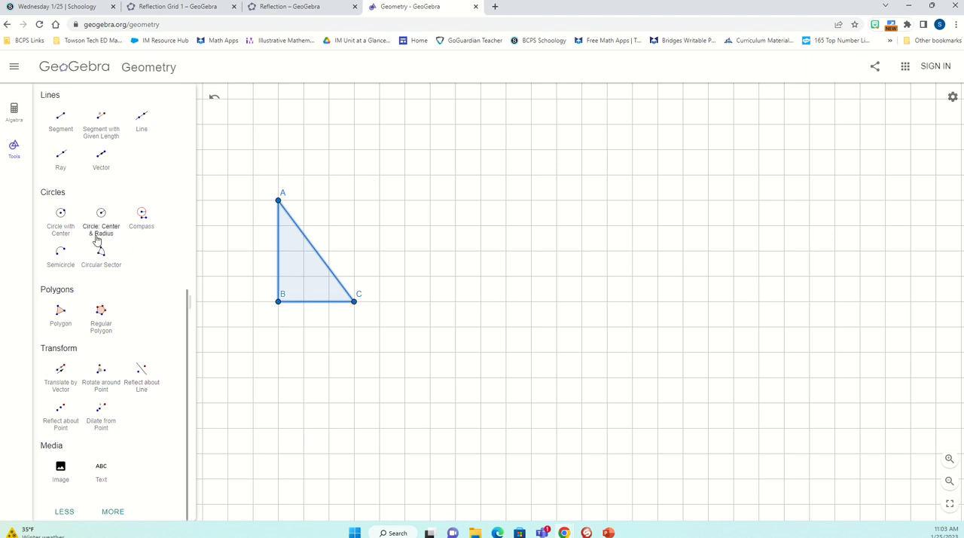
{"action": "left_click", "coordinate": [61, 122]}
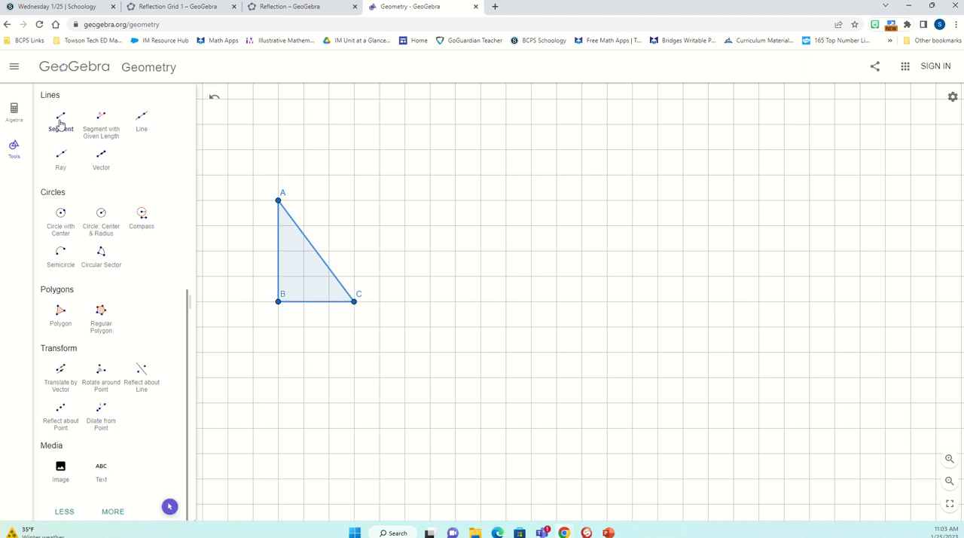
{"action": "left_click", "coordinate": [404, 174]}
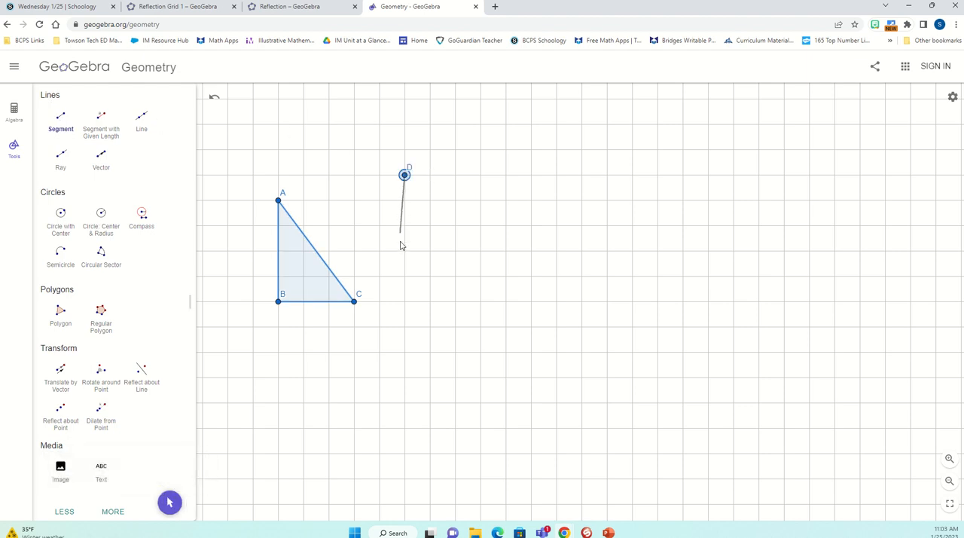
{"action": "left_click", "coordinate": [404, 326]}
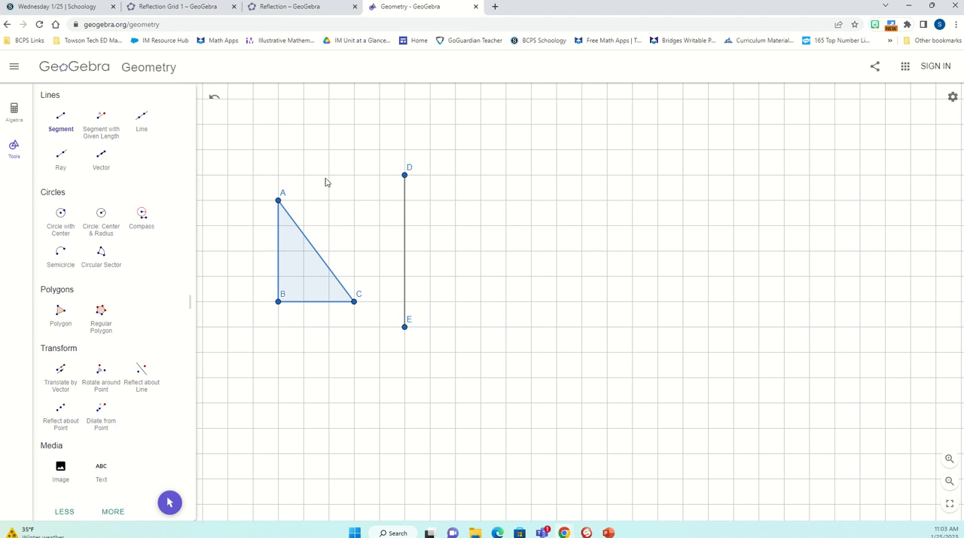
- Reflect triangle ABC across segment DE with Reflect about Line
{"action": "left_click", "coordinate": [140, 372]}
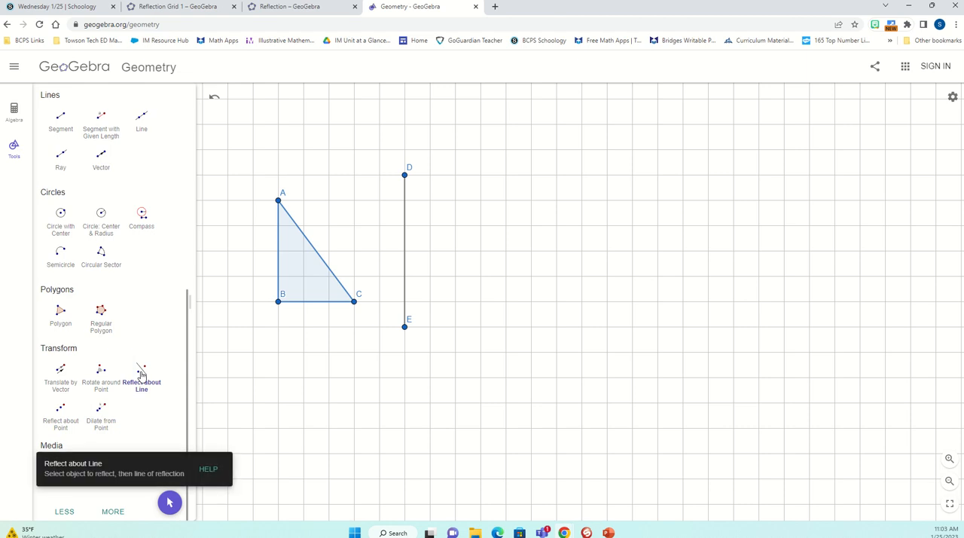
{"action": "left_click", "coordinate": [294, 265]}
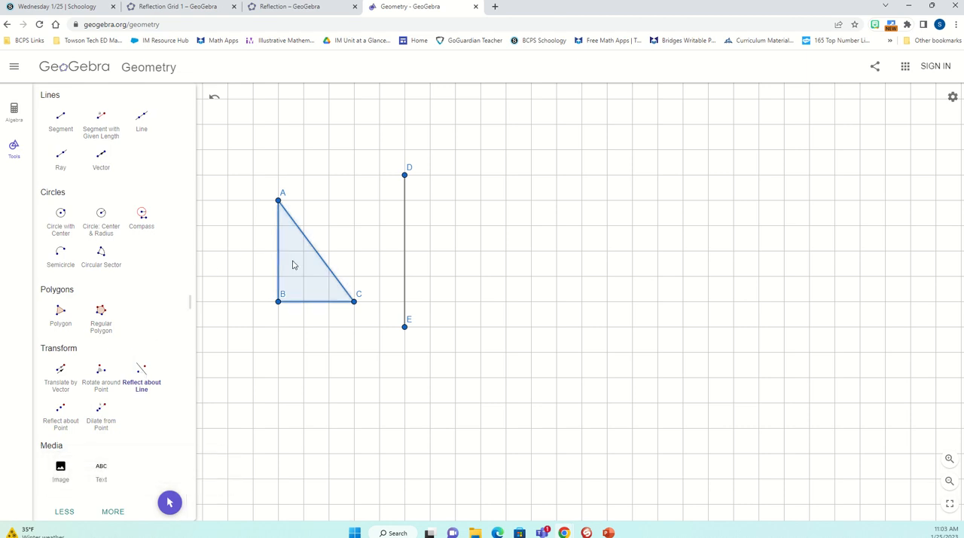
{"action": "left_click", "coordinate": [405, 259]}
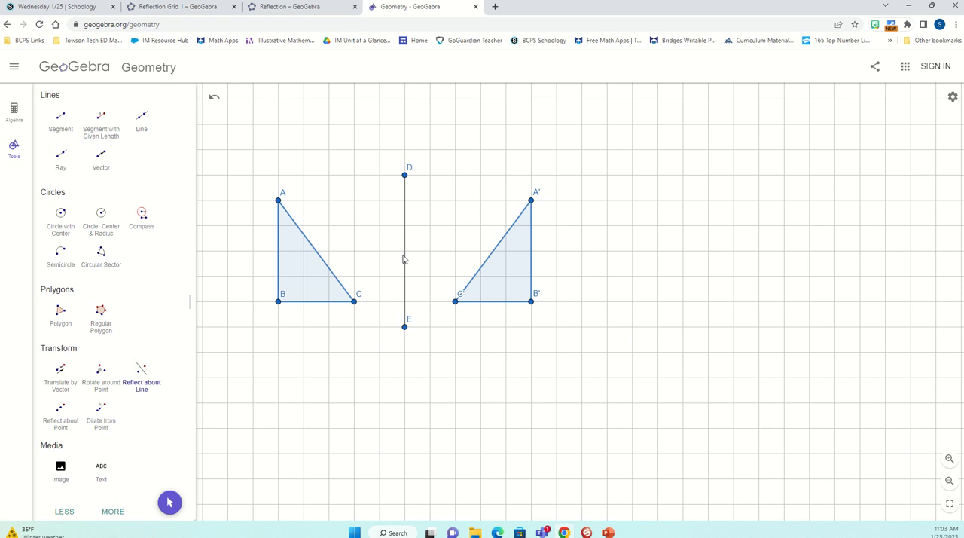
- Undo the reflected triangle and segment DE, leaving only triangle ABC
{"action": "left_click", "coordinate": [214, 96]}
{"action": "left_click", "coordinate": [214, 96]}
{"action": "left_click", "coordinate": [214, 96]}
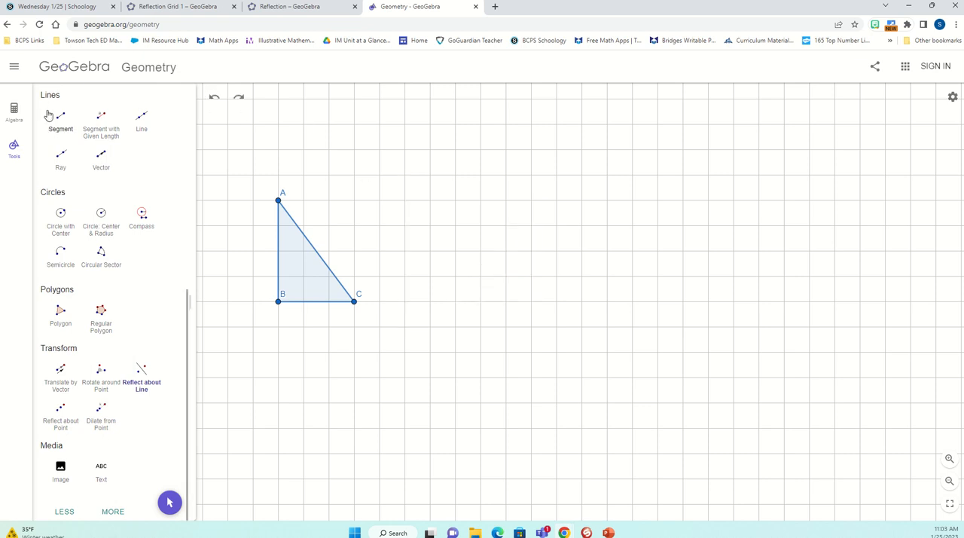
- Draw a vertical segment DE 6 grid squares long, two squares right of vertex C, and reflect triangle ABC across it
{"action": "left_click", "coordinate": [404, 175]}
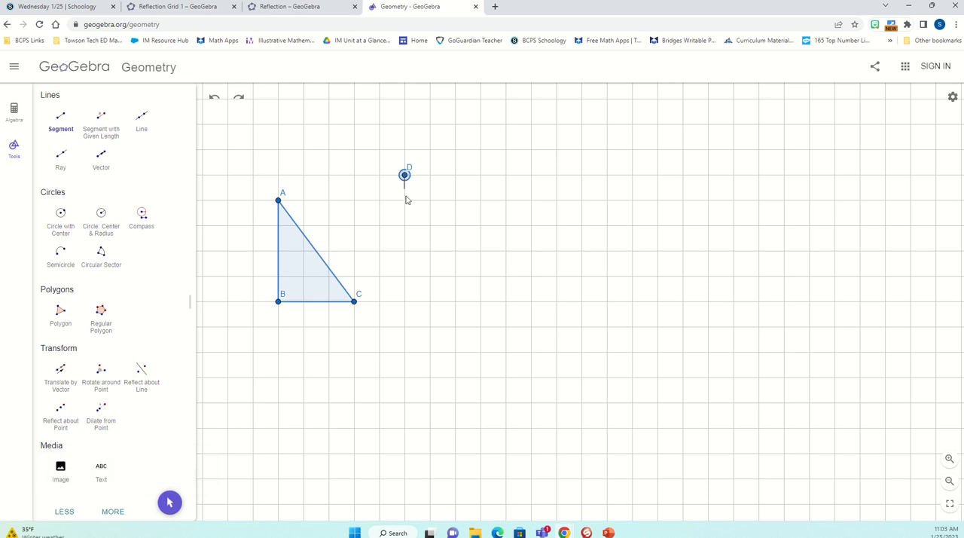
{"action": "left_click", "coordinate": [404, 326]}
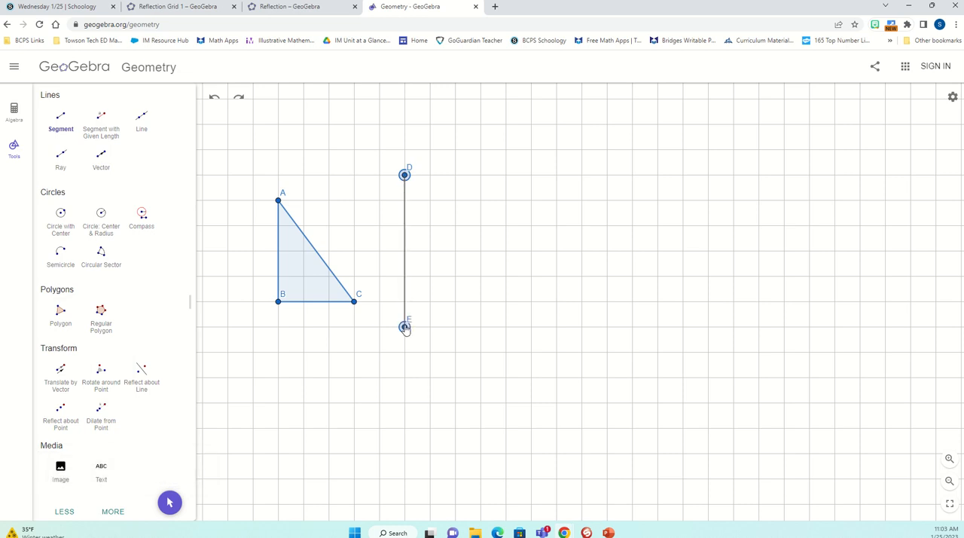
{"action": "left_click", "coordinate": [140, 379]}
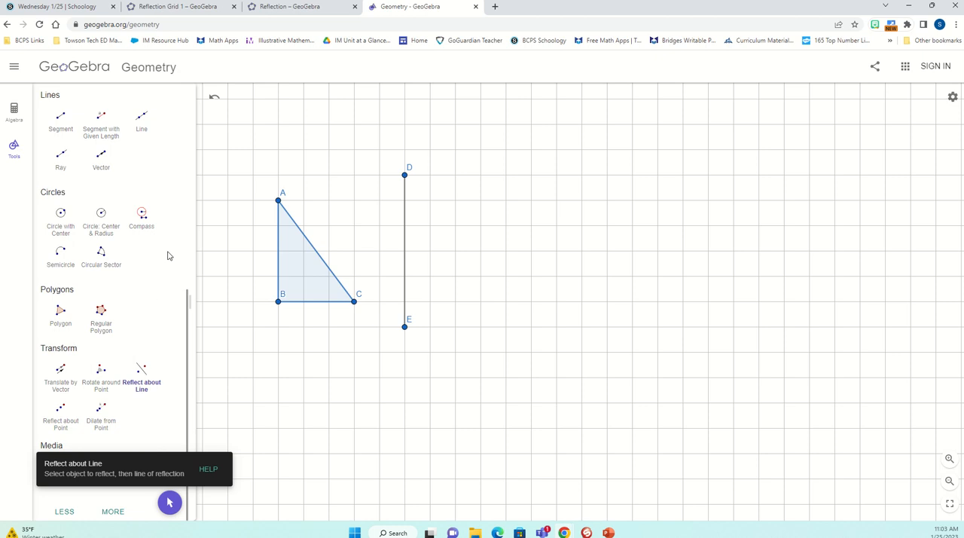
{"action": "left_click", "coordinate": [300, 256]}
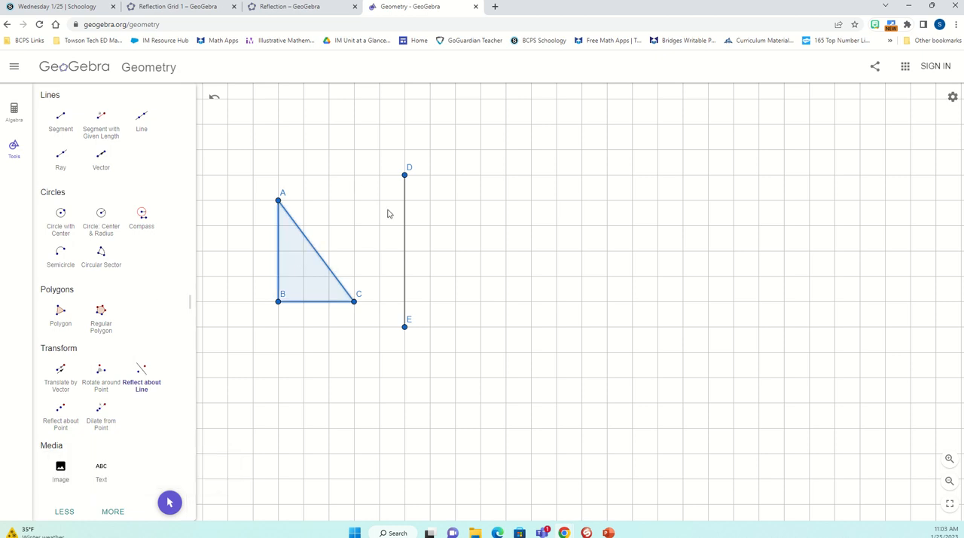
{"action": "left_click", "coordinate": [405, 256]}
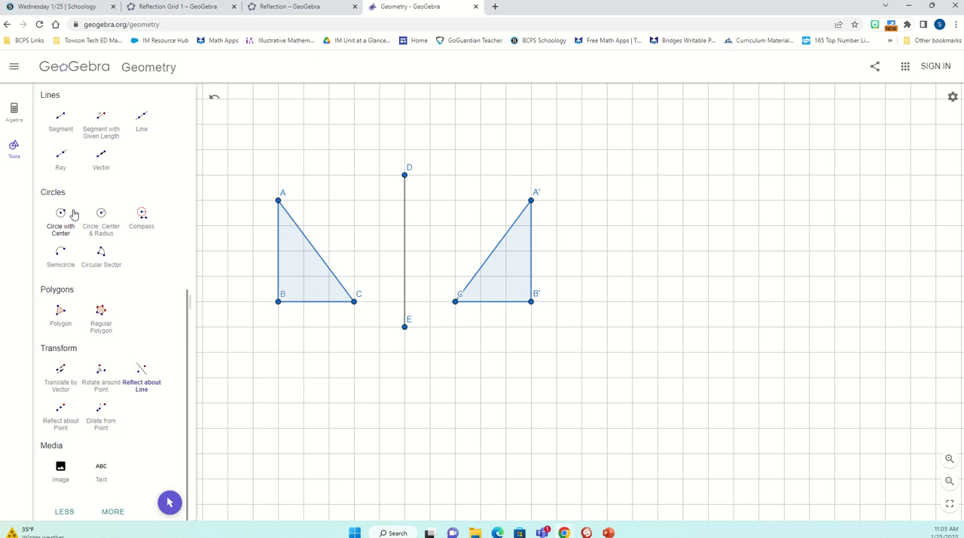
- Move segment DE five squares right of vertex C, onto C, back to two squares right of it, and finally six squares right
{"action": "scroll", "coordinate": [64, 197], "scroll_direction": "up", "scroll_amount": 5}
{"action": "scroll", "coordinate": [67, 197], "scroll_direction": "up", "scroll_amount": 3}
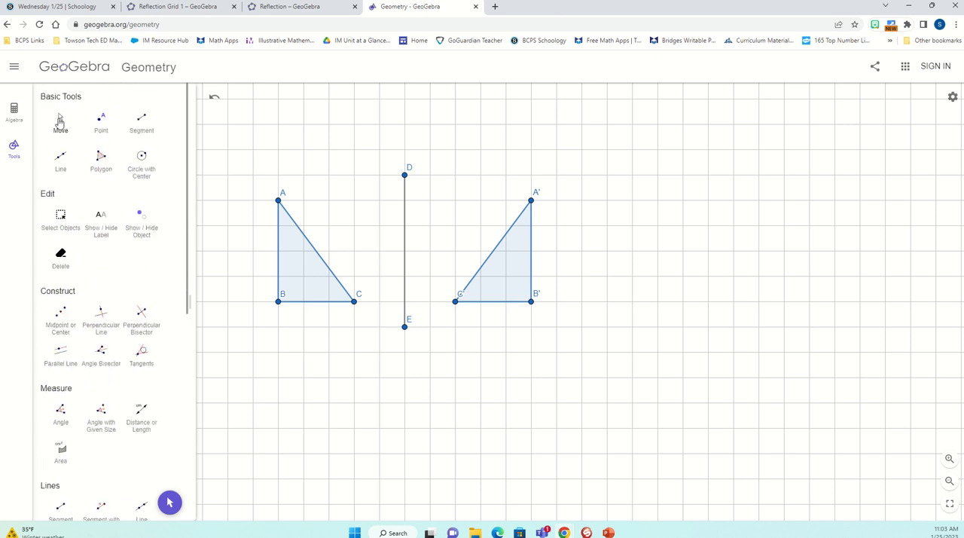
{"action": "left_click", "coordinate": [58, 120]}
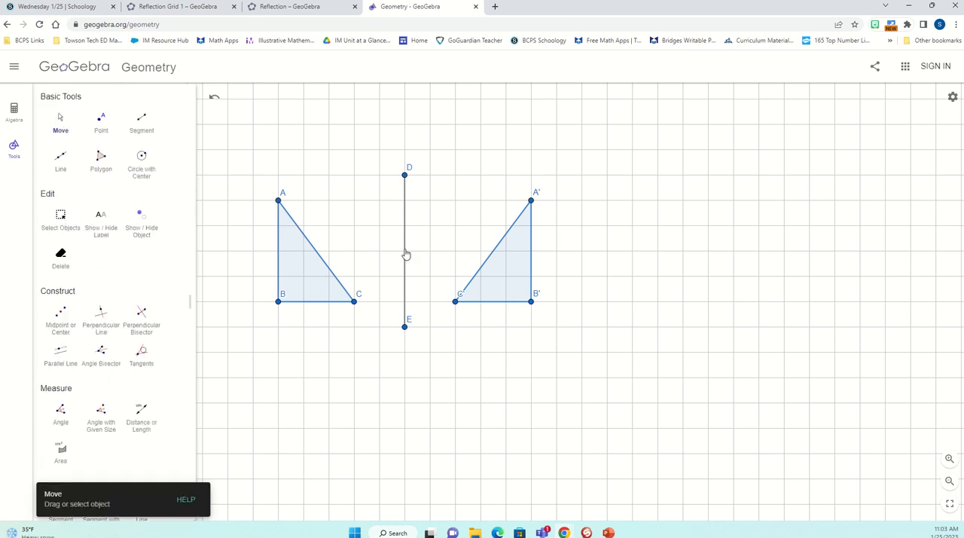
{"action": "left_click_drag", "start_coordinate": [405, 257], "coordinate": [482, 264]}
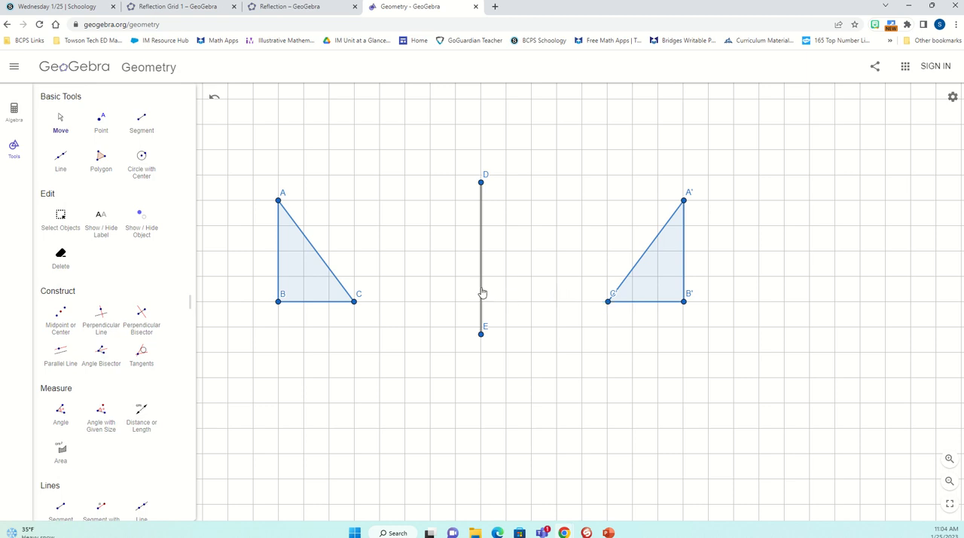
{"action": "left_click_drag", "start_coordinate": [482, 292], "coordinate": [357, 289]}
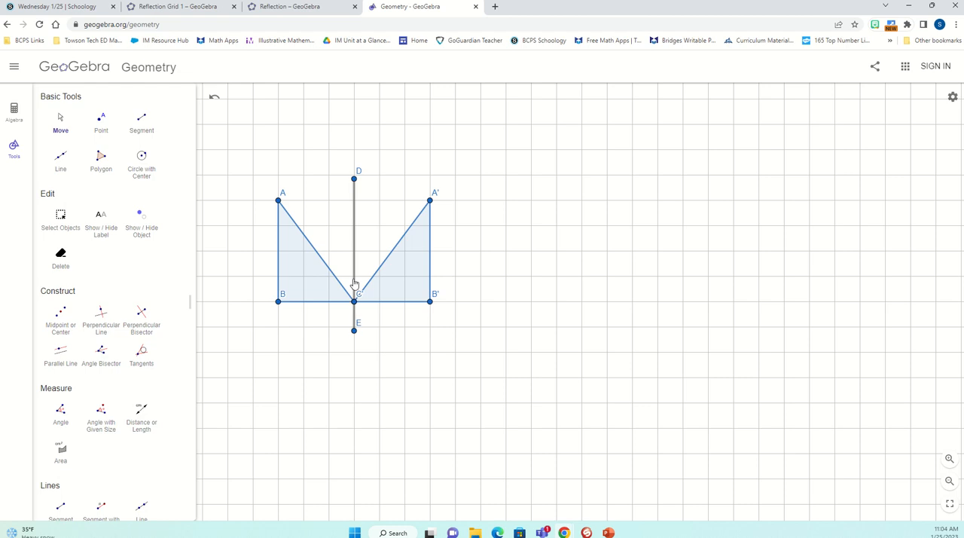
{"action": "left_click_drag", "start_coordinate": [353, 283], "coordinate": [407, 279]}
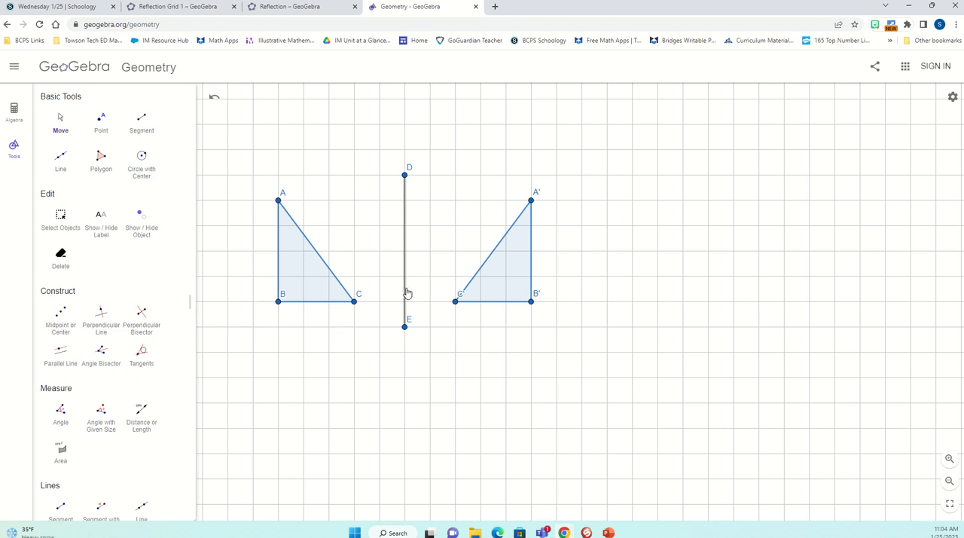
{"action": "left_click_drag", "start_coordinate": [407, 293], "coordinate": [508, 296]}
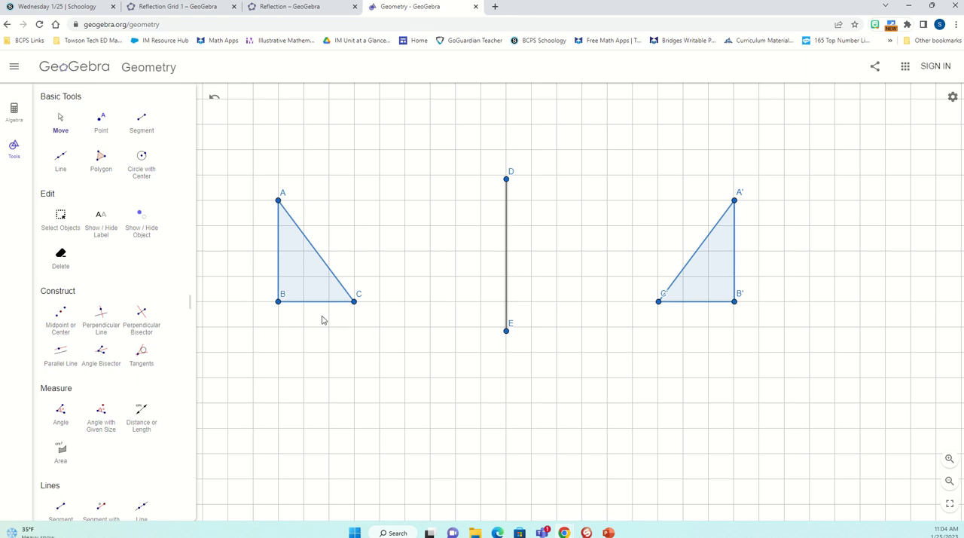
- Draw a horizontal segment FG 6 grid squares long, two squares below side BC of the triangle
{"action": "scroll", "coordinate": [53, 286], "scroll_direction": "down", "scroll_amount": 3}
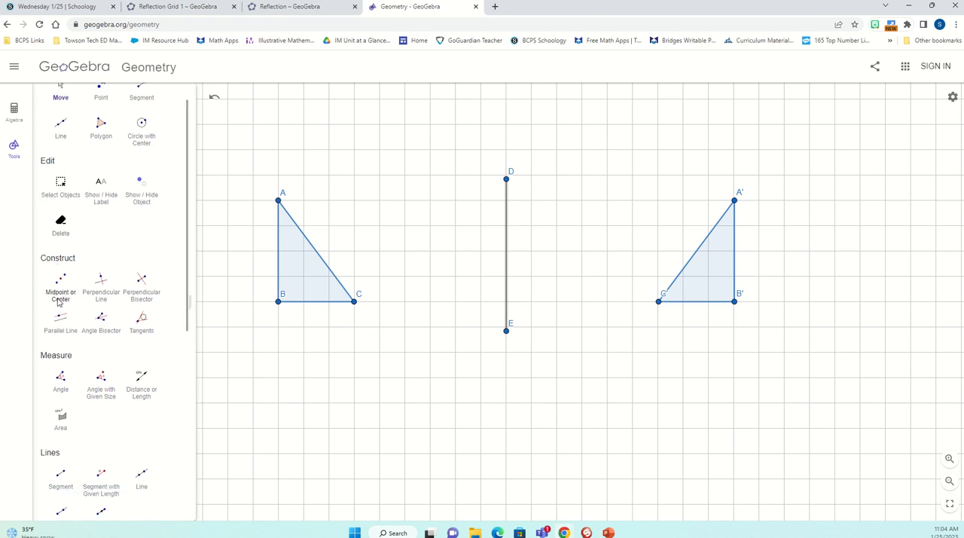
{"action": "left_click", "coordinate": [61, 307]}
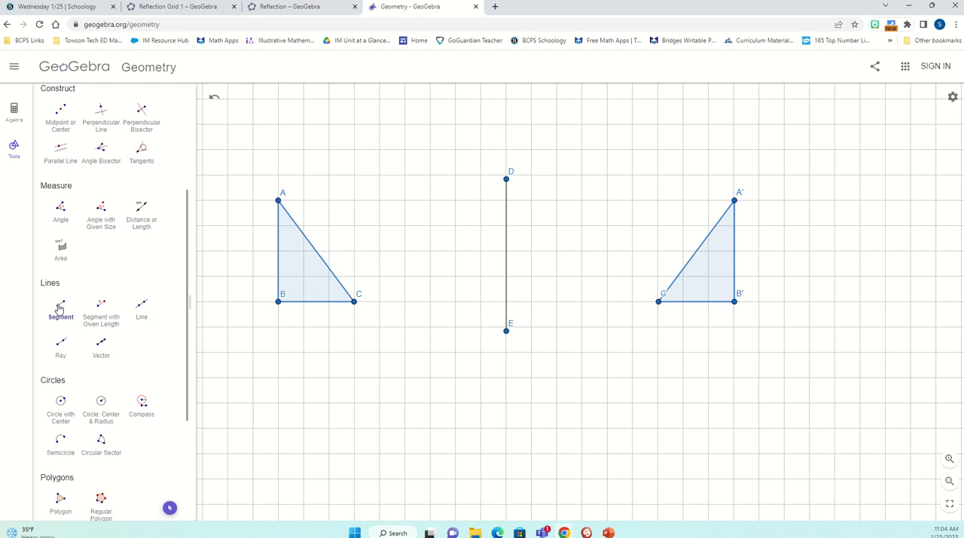
{"action": "left_click", "coordinate": [229, 352]}
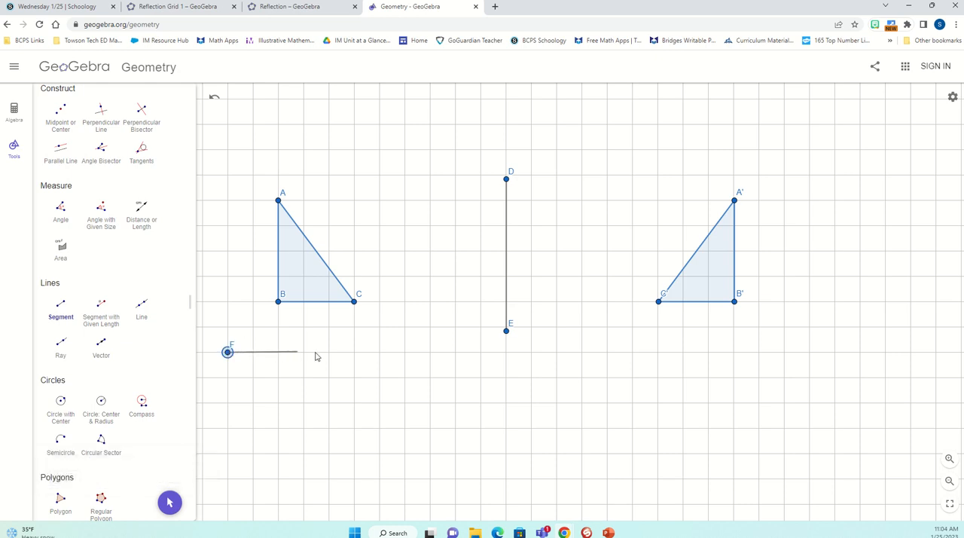
{"action": "left_click", "coordinate": [380, 352]}
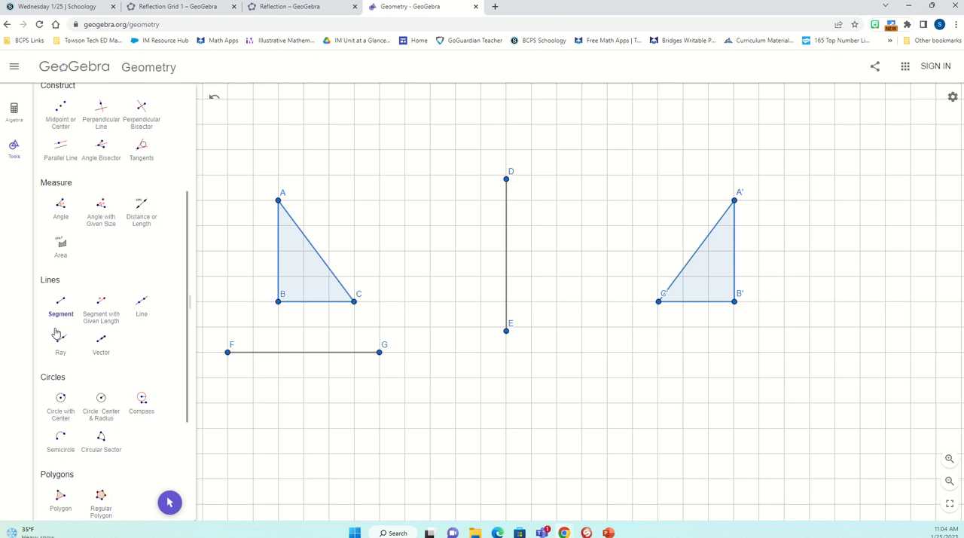
- Reflect triangle ABC across the horizontal segment FG with Reflect about Line
{"action": "scroll", "coordinate": [60, 329], "scroll_direction": "down", "scroll_amount": 3}
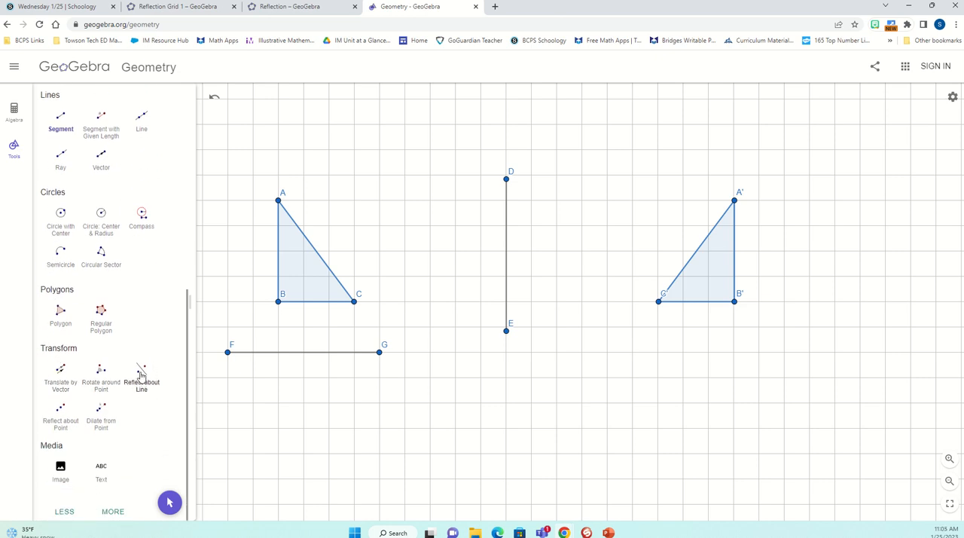
{"action": "left_click", "coordinate": [140, 374]}
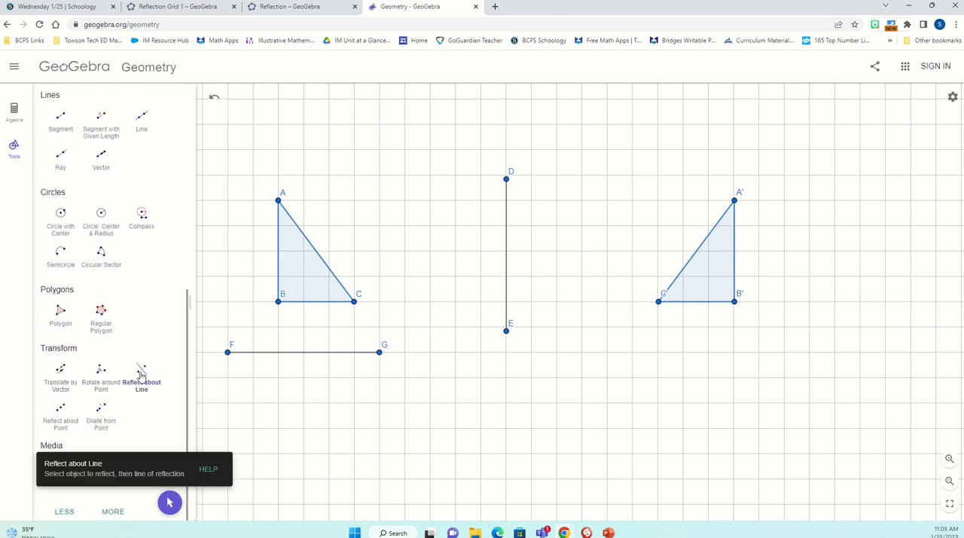
{"action": "left_click", "coordinate": [300, 266]}
{"action": "left_click", "coordinate": [300, 353]}
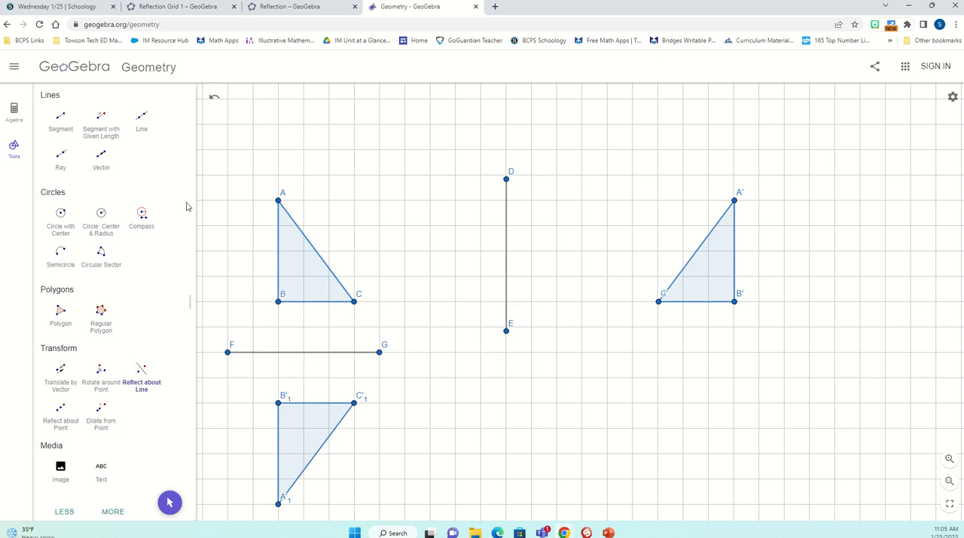
- Move segment FG up onto side BC, down to three squares below it, and back to about two squares below it
{"action": "scroll", "coordinate": [113, 220], "scroll_direction": "up", "scroll_amount": 6}
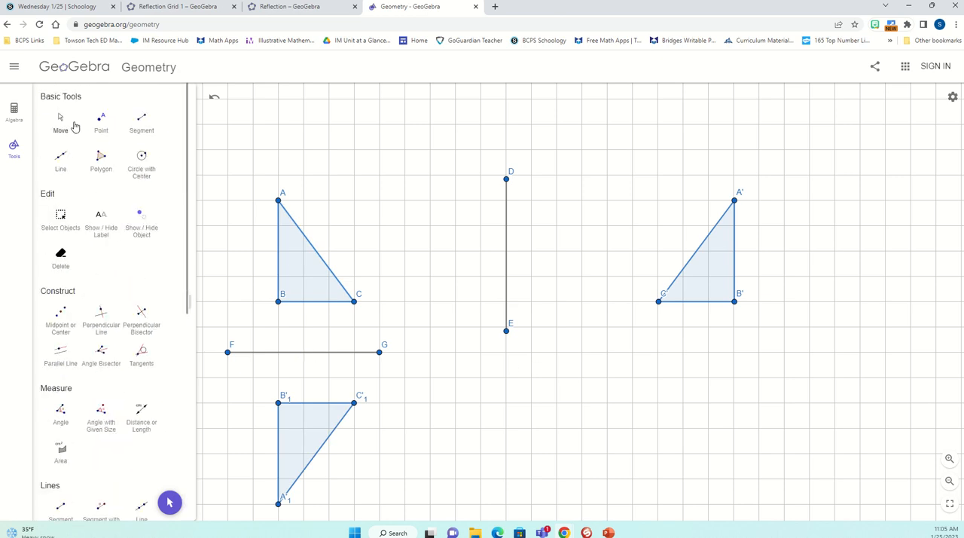
{"action": "left_click", "coordinate": [62, 123]}
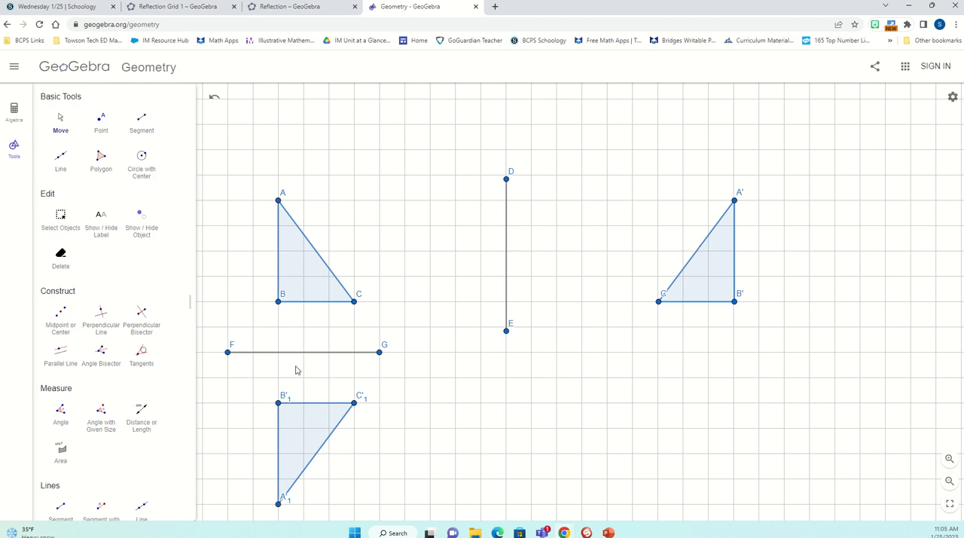
{"action": "left_click_drag", "start_coordinate": [294, 351], "coordinate": [296, 306]}
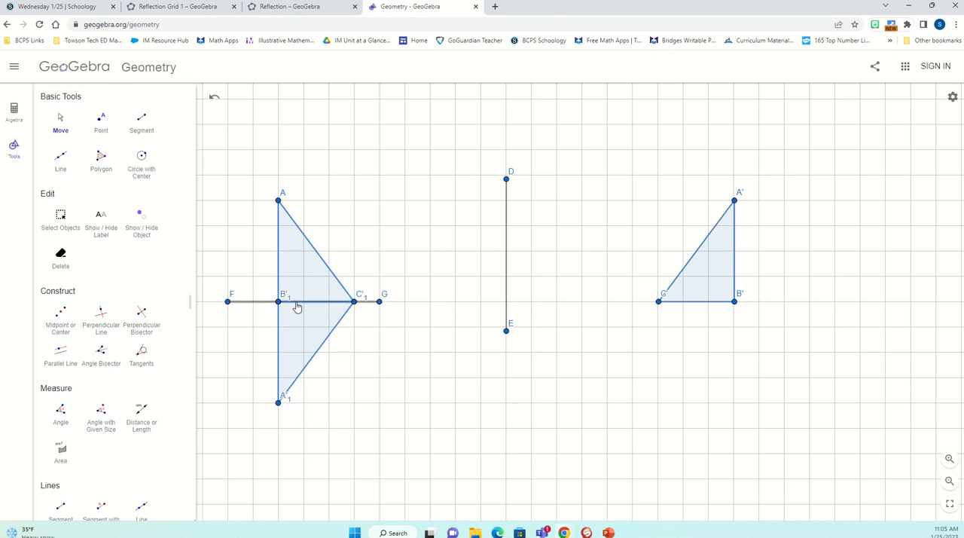
{"action": "left_click_drag", "start_coordinate": [297, 306], "coordinate": [290, 356]}
{"action": "mouse_move", "coordinate": [289, 370]}
{"action": "left_mouse_down"}
{"action": "mouse_move", "coordinate": [289, 383]}
{"action": "mouse_move", "coordinate": [293, 332]}
{"action": "mouse_move", "coordinate": [292, 383]}
{"action": "left_mouse_up"}
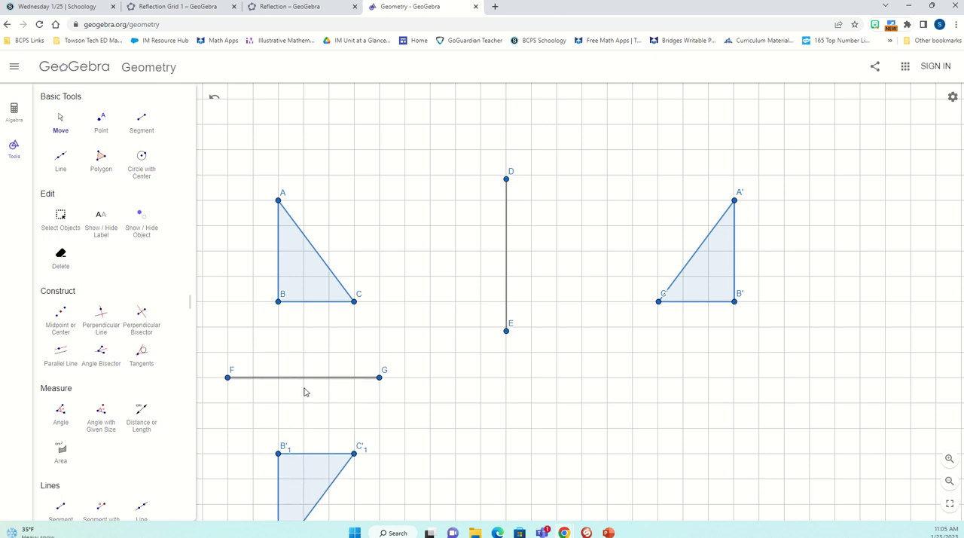
{"action": "left_click_drag", "start_coordinate": [309, 382], "coordinate": [315, 357]}
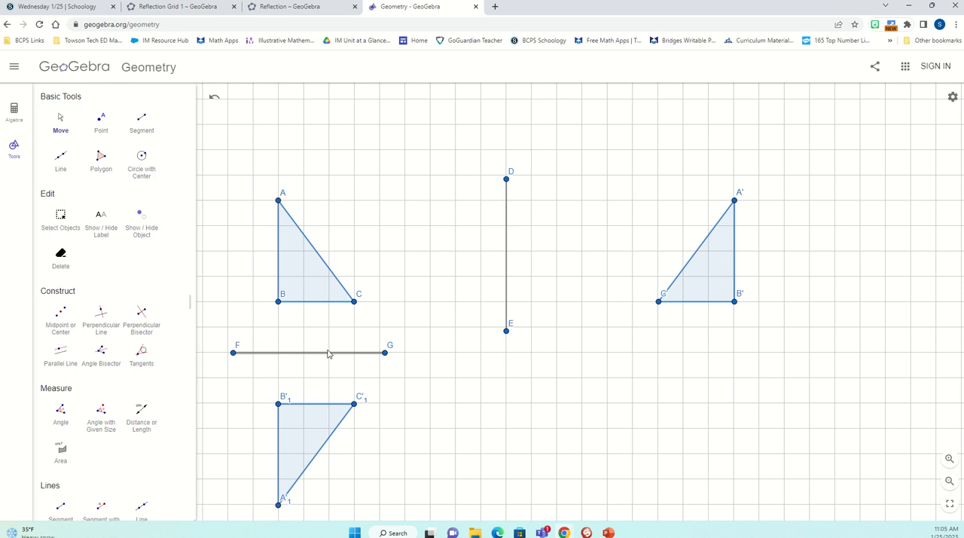
- Move segment DE back toward triangle ABC so it stands two grid squares right of vertex C
{"action": "left_click_drag", "start_coordinate": [506, 291], "coordinate": [432, 291]}
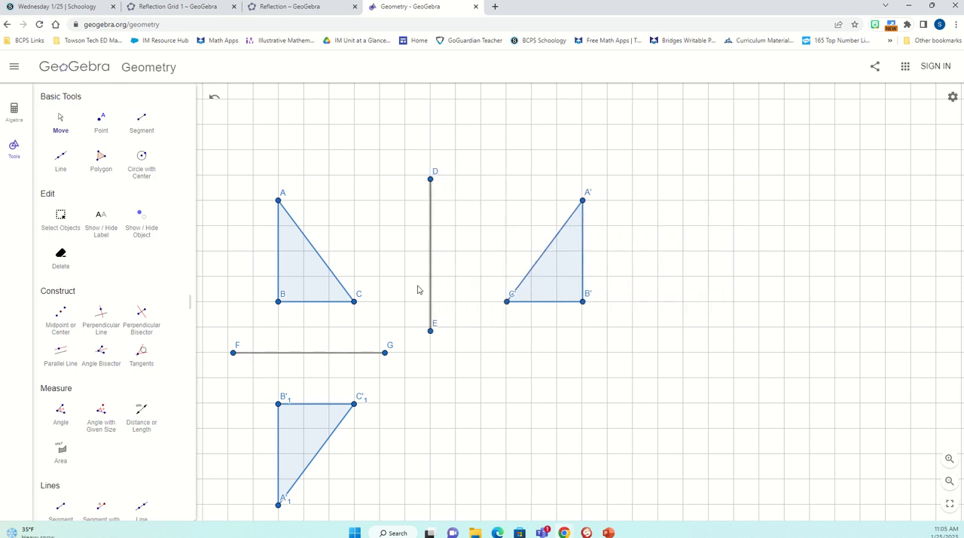
{"action": "left_click", "coordinate": [322, 357]}
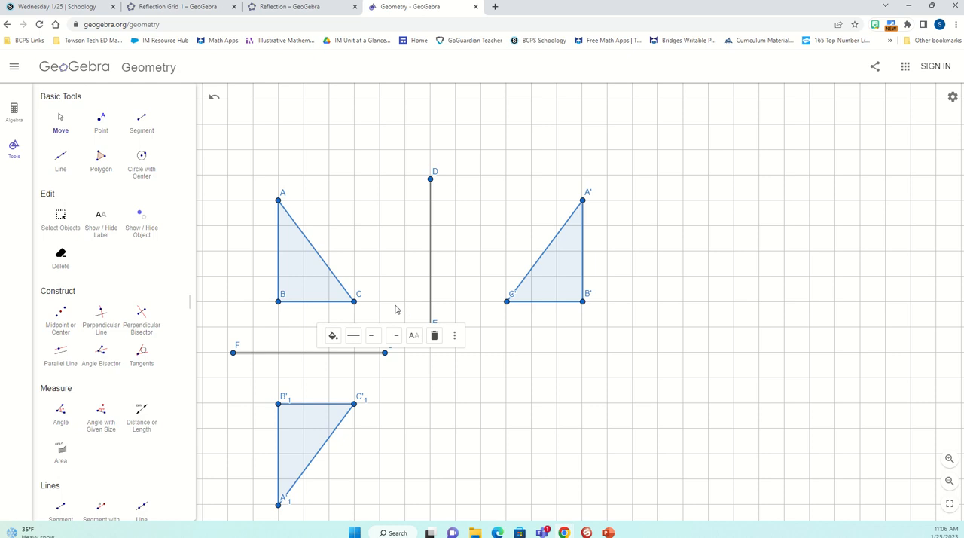
{"action": "left_click_drag", "start_coordinate": [427, 302], "coordinate": [405, 302]}
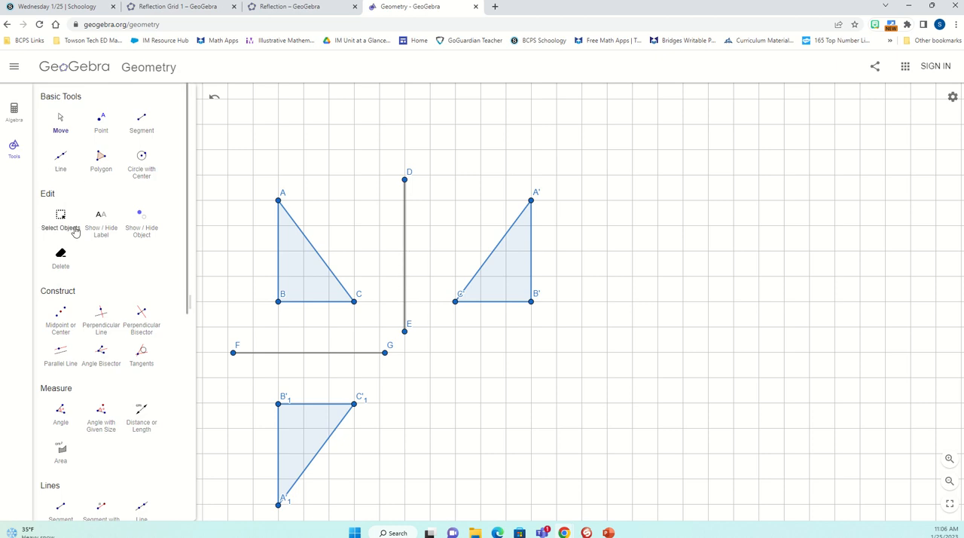
- Draw a diagonal segment HI rising two grid squares over two, between the ends of segments FG and DE
{"action": "scroll", "coordinate": [71, 263], "scroll_direction": "down", "scroll_amount": 3}
{"action": "left_click", "coordinate": [62, 307]}
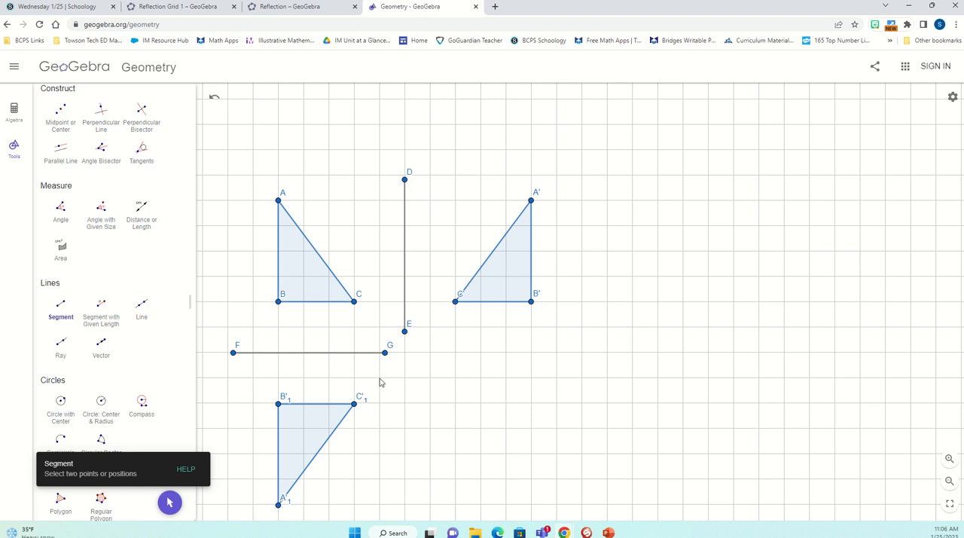
{"action": "left_click", "coordinate": [378, 378]}
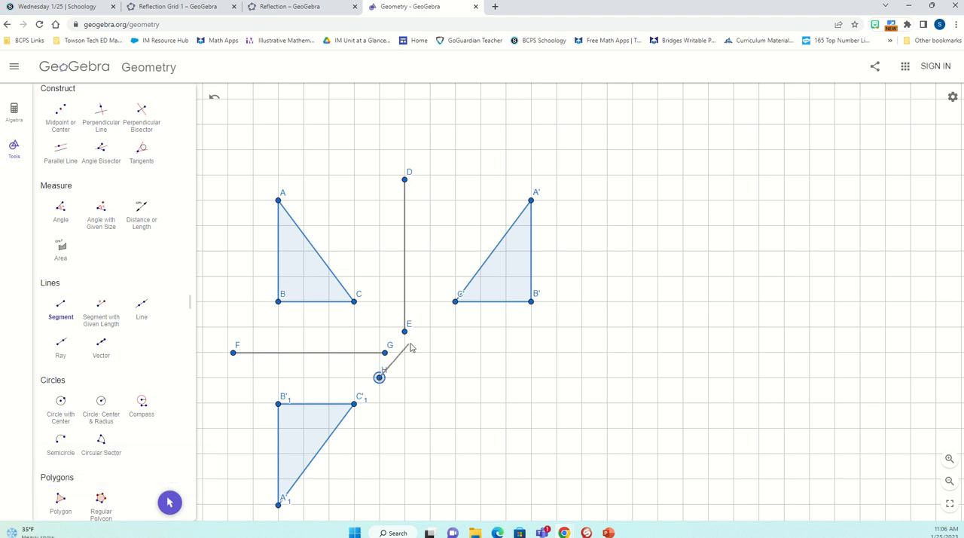
{"action": "left_click", "coordinate": [430, 328]}
- Reflect triangle ABC across the diagonal segment HI with Reflect about Line
{"action": "scroll", "coordinate": [152, 285], "scroll_direction": "down", "scroll_amount": 1}
{"action": "scroll", "coordinate": [152, 285], "scroll_direction": "down", "scroll_amount": 3}
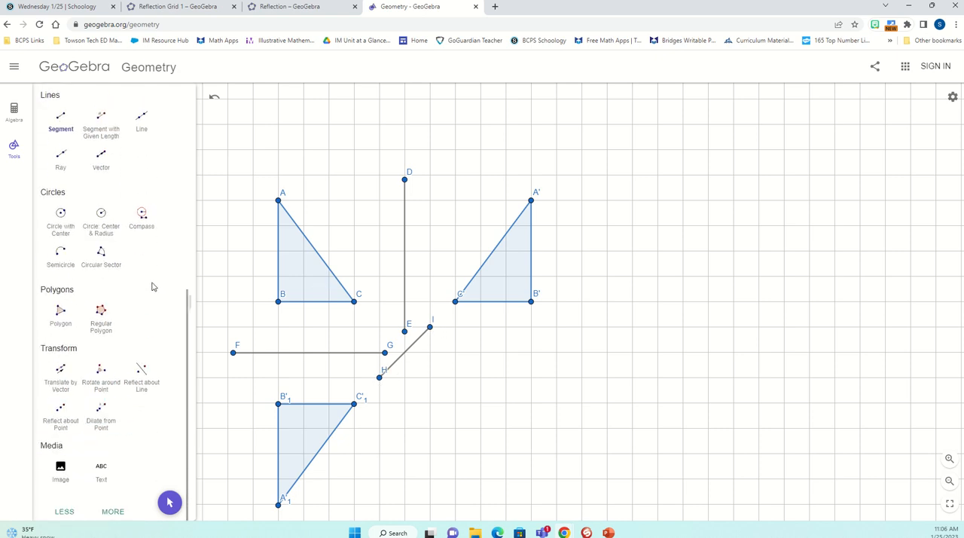
{"action": "left_click", "coordinate": [140, 384]}
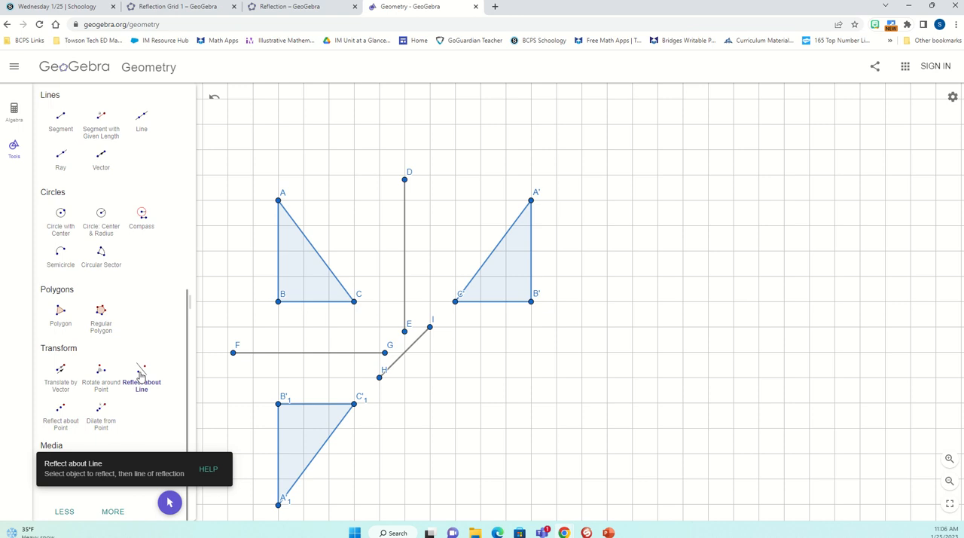
{"action": "left_click", "coordinate": [299, 265]}
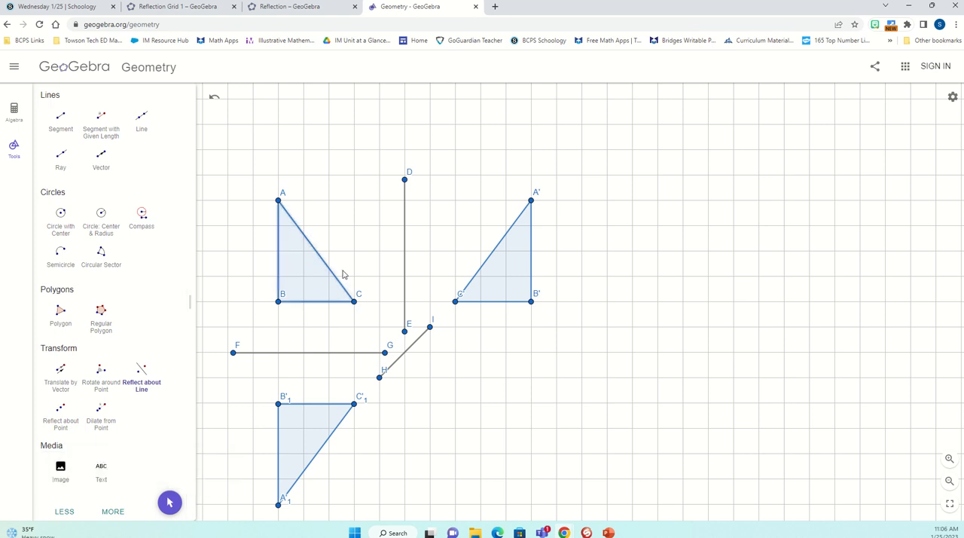
{"action": "left_click", "coordinate": [410, 347]}
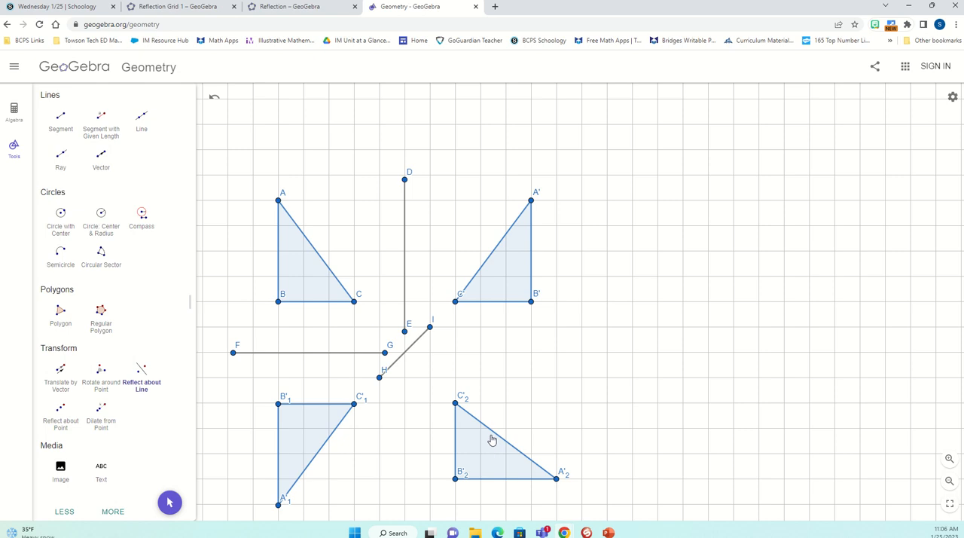
- Undo the diagonal reflection of triangle ABC and its segment HI
{"action": "left_click", "coordinate": [215, 99]}
{"action": "left_click", "coordinate": [214, 99]}
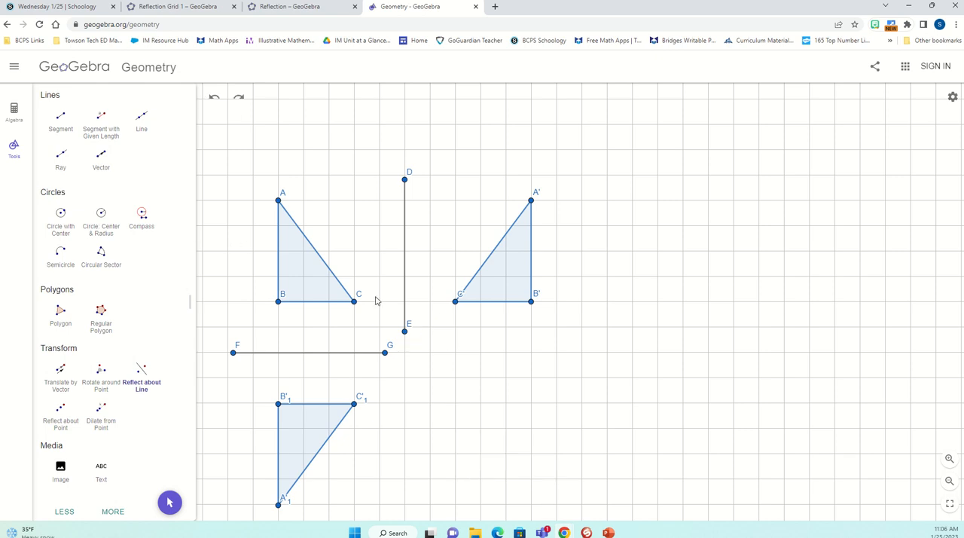
- Tilt segment DE by moving endpoint E about one grid square right and three up, and compare triangle ABC with its image
{"action": "scroll", "coordinate": [85, 182], "scroll_direction": "up", "scroll_amount": 4}
{"action": "scroll", "coordinate": [86, 185], "scroll_direction": "up", "scroll_amount": 2}
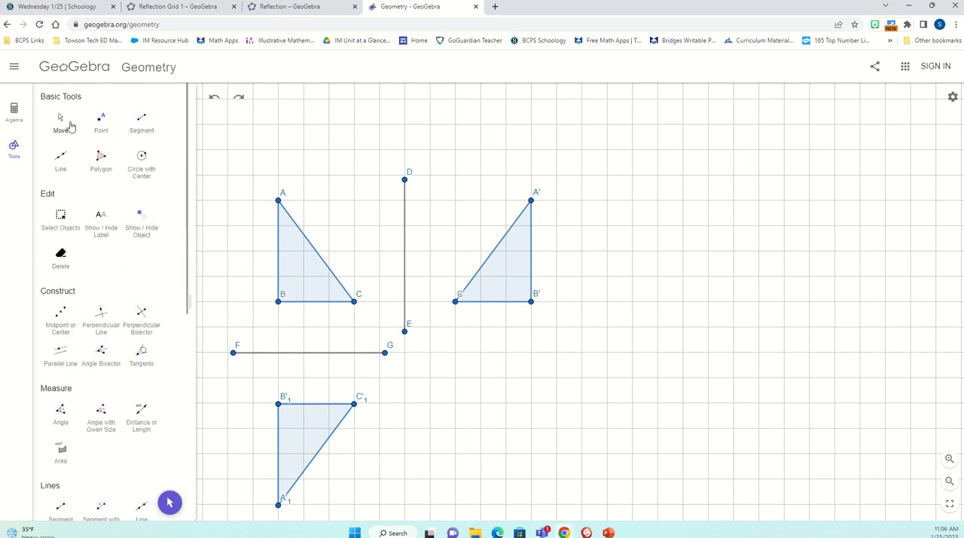
{"action": "left_click", "coordinate": [62, 122]}
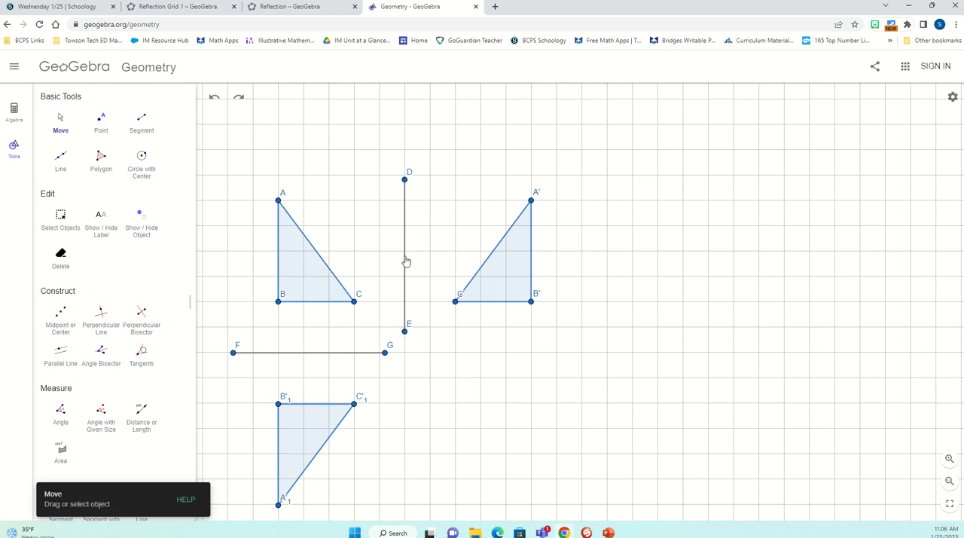
{"action": "left_click_drag", "start_coordinate": [405, 332], "coordinate": [431, 262]}
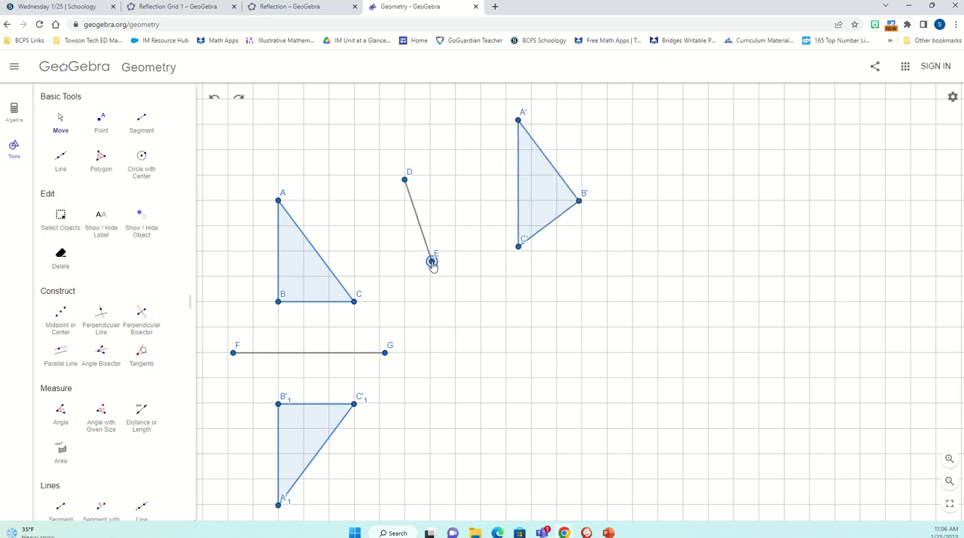
{"action": "left_click", "coordinate": [305, 275]}
{"action": "left_click", "coordinate": [540, 198]}
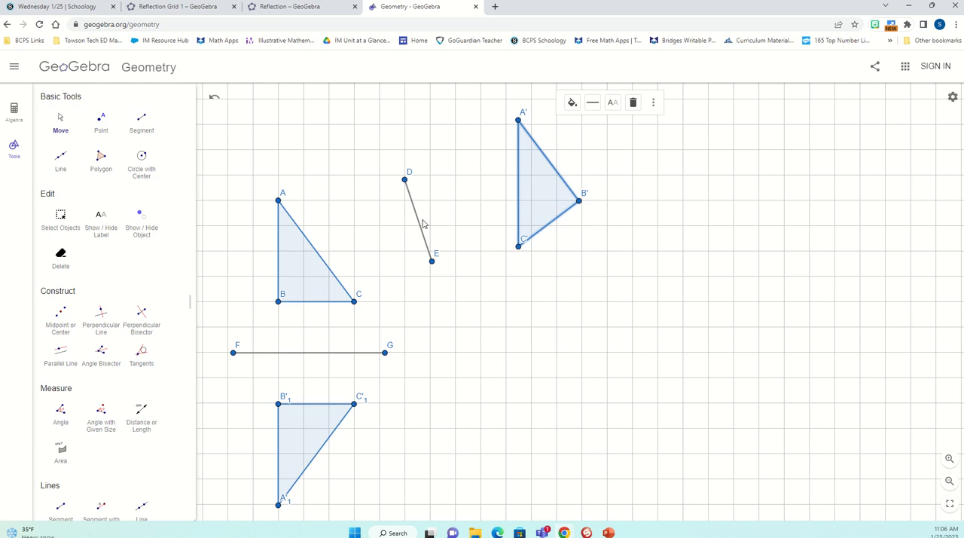
- Move endpoint E directly below D, level with side BC, and shorten segment FG by about half a grid square at G
{"action": "left_click", "coordinate": [432, 263]}
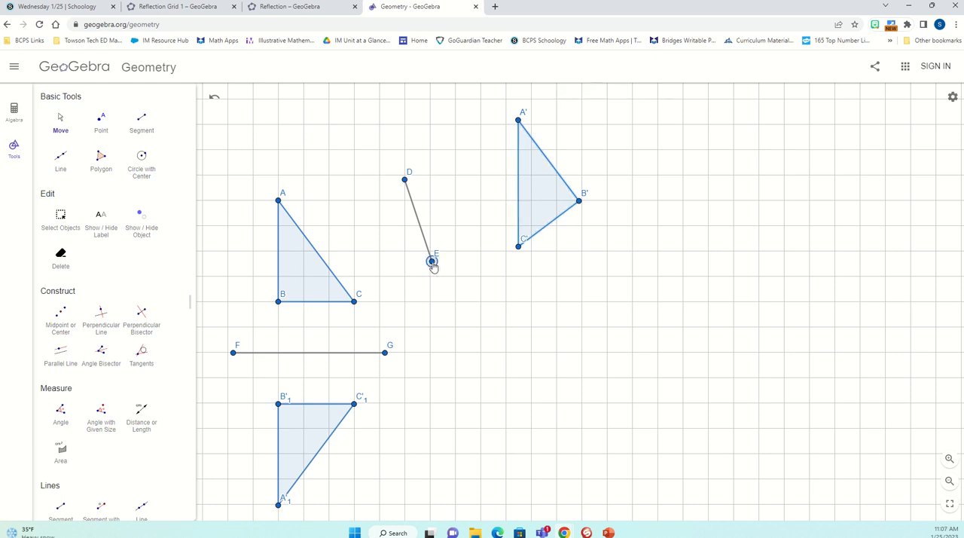
{"action": "left_click_drag", "start_coordinate": [433, 265], "coordinate": [405, 302]}
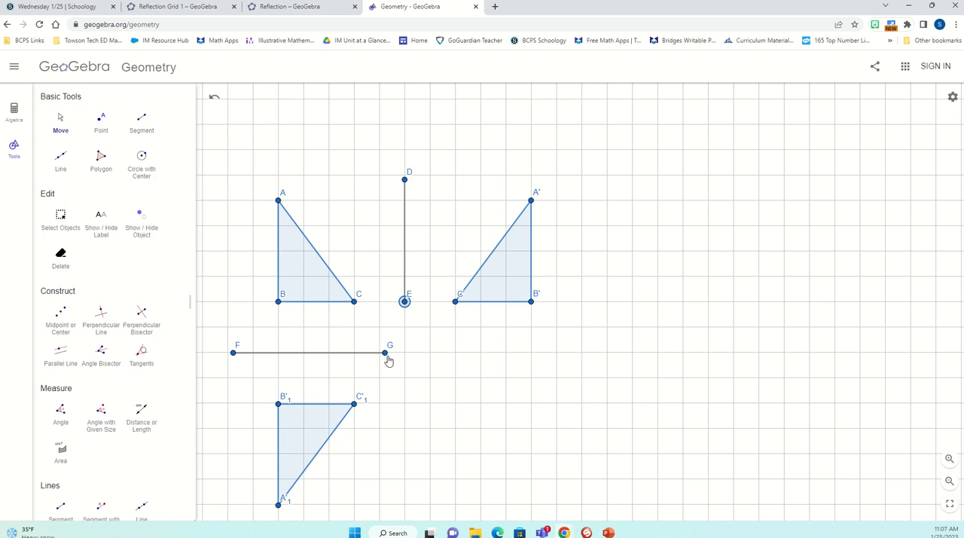
{"action": "mouse_move", "coordinate": [386, 355]}
{"action": "left_mouse_down"}
{"action": "mouse_move", "coordinate": [379, 295]}
{"action": "mouse_move", "coordinate": [372, 354]}
{"action": "left_mouse_up"}
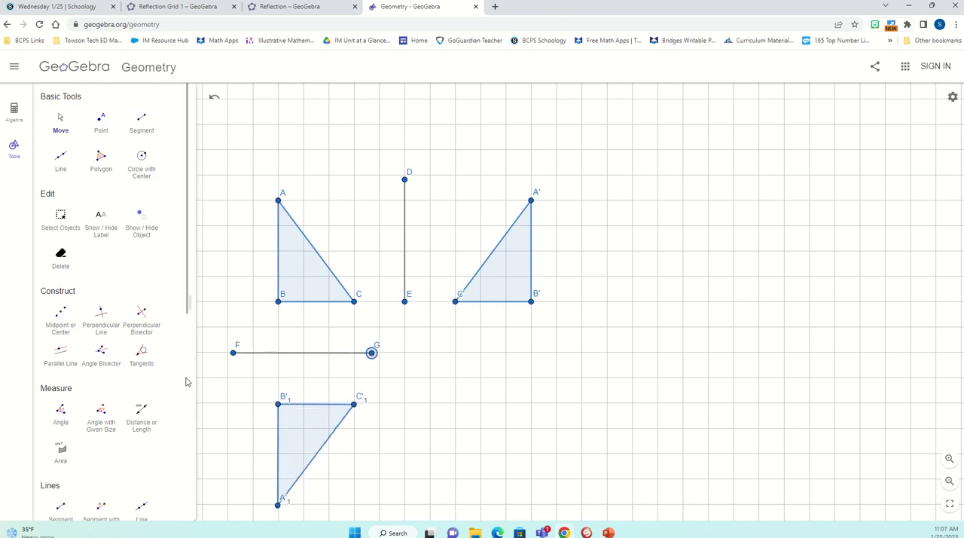
{"action": "scroll", "coordinate": [185, 380], "scroll_direction": "down", "scroll_amount": 3}
{"action": "scroll", "coordinate": [186, 386], "scroll_direction": "up", "scroll_amount": 1}
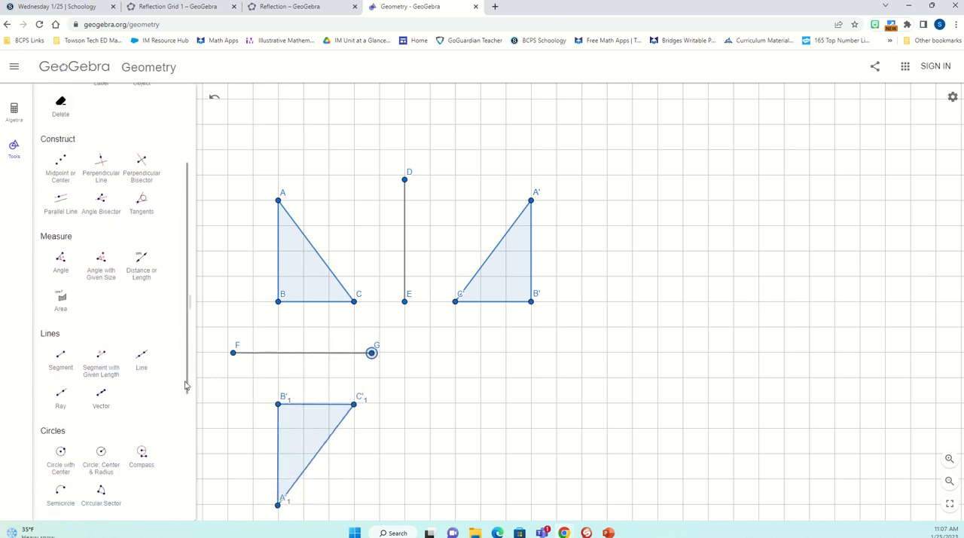
{"action": "scroll", "coordinate": [182, 389], "scroll_direction": "down", "scroll_amount": 4}
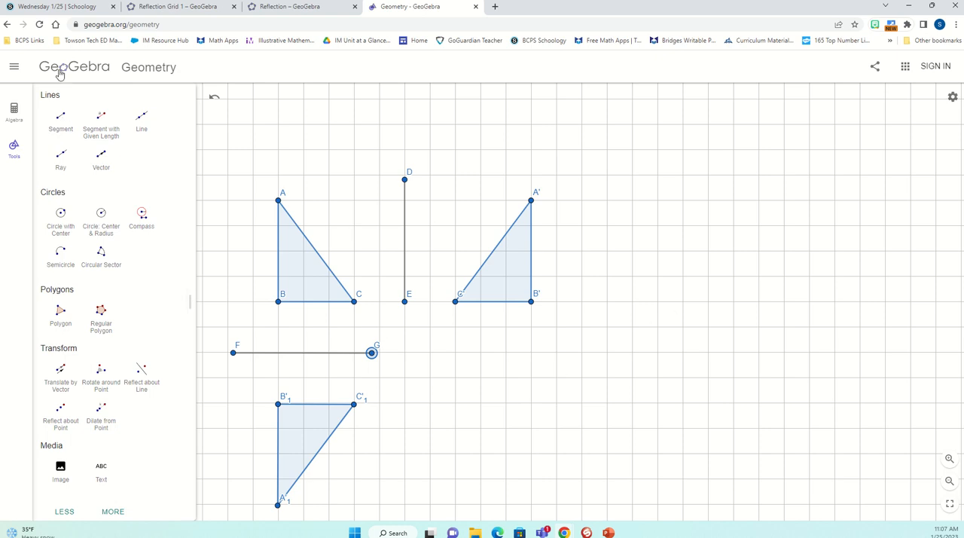
{"action": "scroll", "coordinate": [76, 151], "scroll_direction": "up", "scroll_amount": 4}
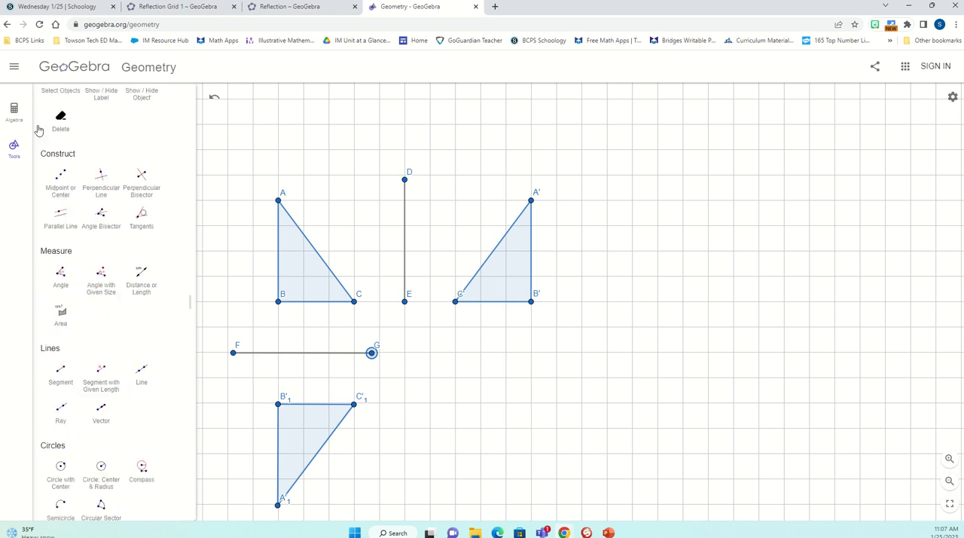
{"action": "scroll", "coordinate": [45, 131], "scroll_direction": "up", "scroll_amount": 4}
- Draw a horizontal segment about six grid squares long, two squares above vertex A of triangle ABC
{"action": "left_click", "coordinate": [60, 120]}
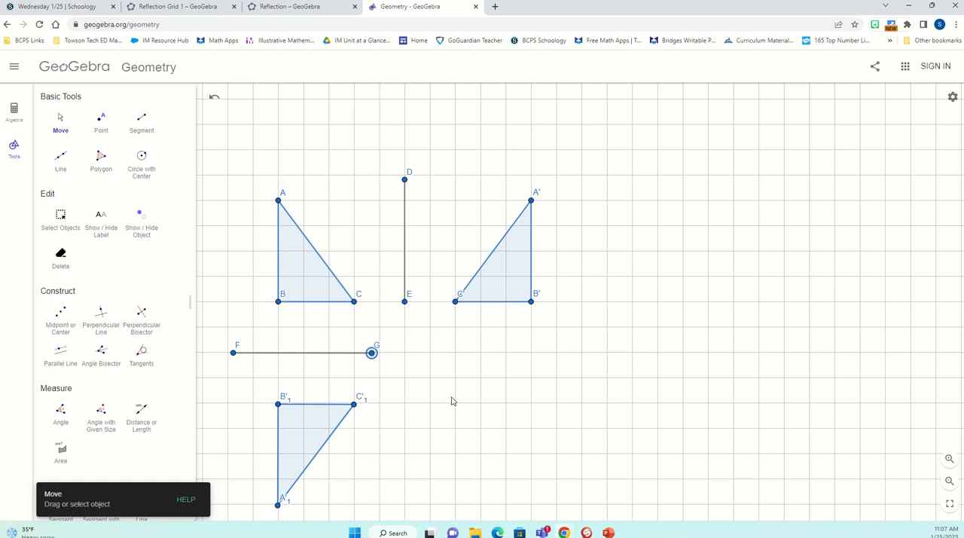
{"action": "left_click_drag", "start_coordinate": [456, 400], "coordinate": [555, 418]}
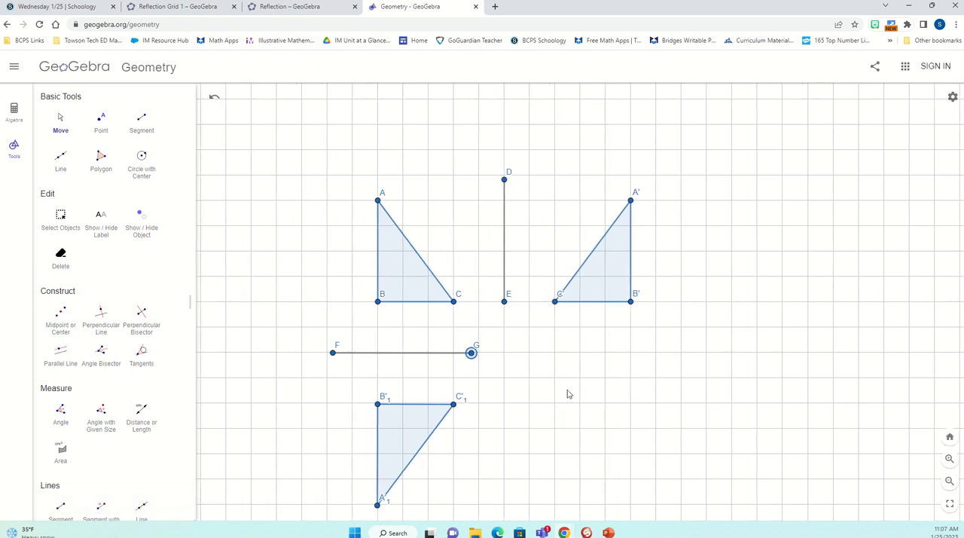
{"action": "scroll", "coordinate": [576, 422], "scroll_direction": "up", "scroll_amount": 3}
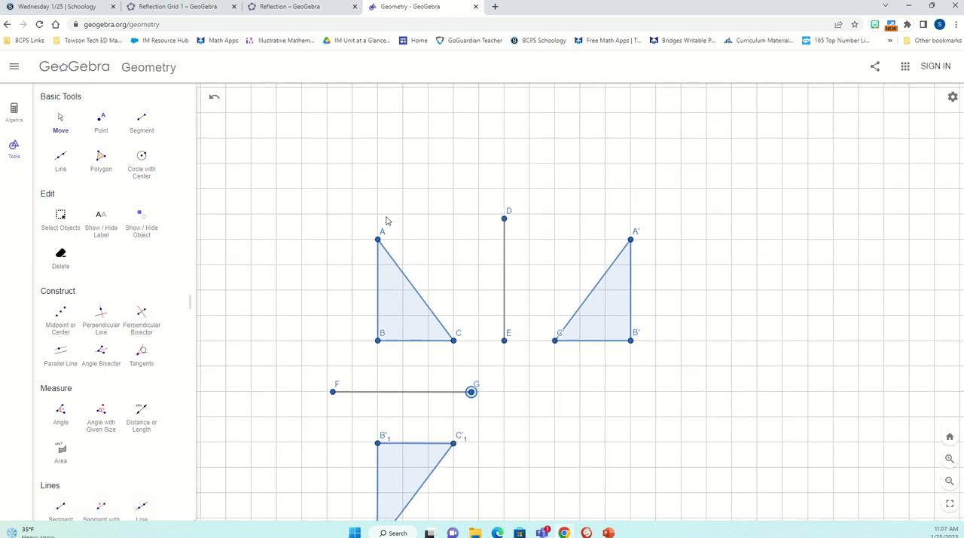
{"action": "scroll", "coordinate": [81, 301], "scroll_direction": "down", "scroll_amount": 3}
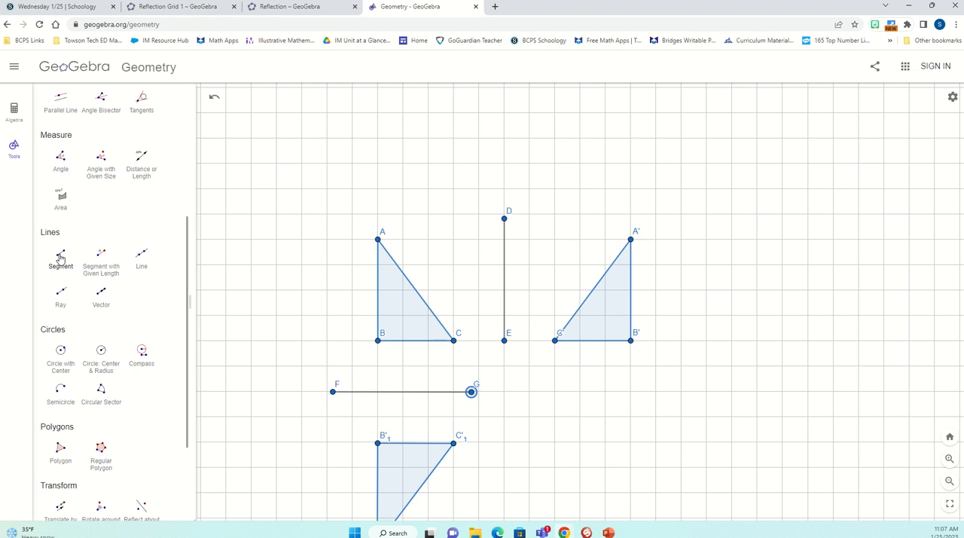
{"action": "left_click", "coordinate": [61, 257]}
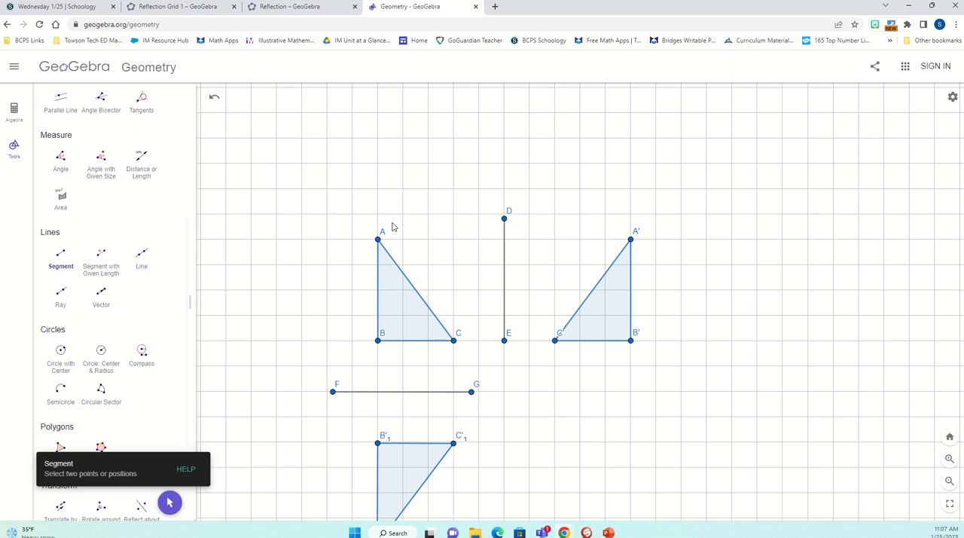
{"action": "left_click", "coordinate": [327, 188]}
{"action": "left_click", "coordinate": [475, 188]}
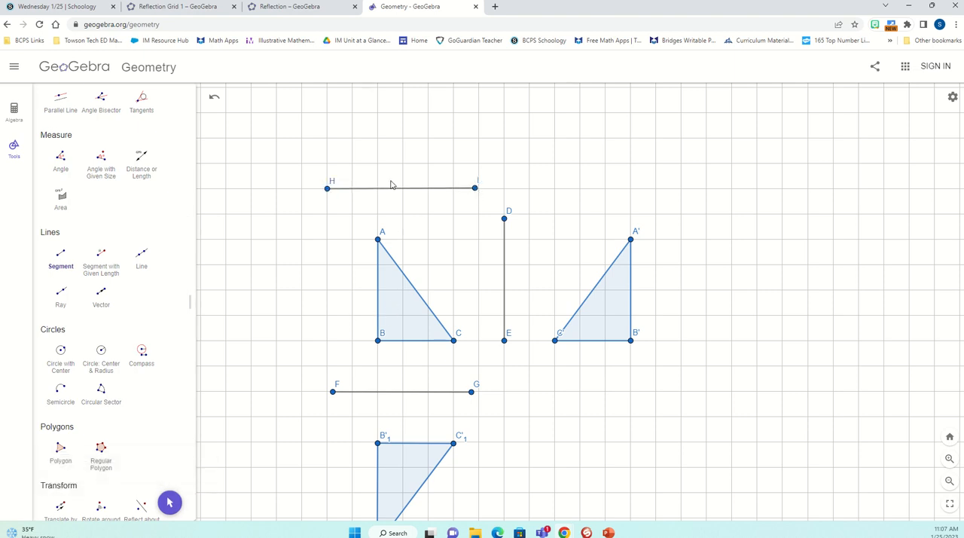
- Reflect triangle ABC across the horizontal segment HI above it with Reflect about Line
{"action": "scroll", "coordinate": [92, 335], "scroll_direction": "down", "scroll_amount": 2}
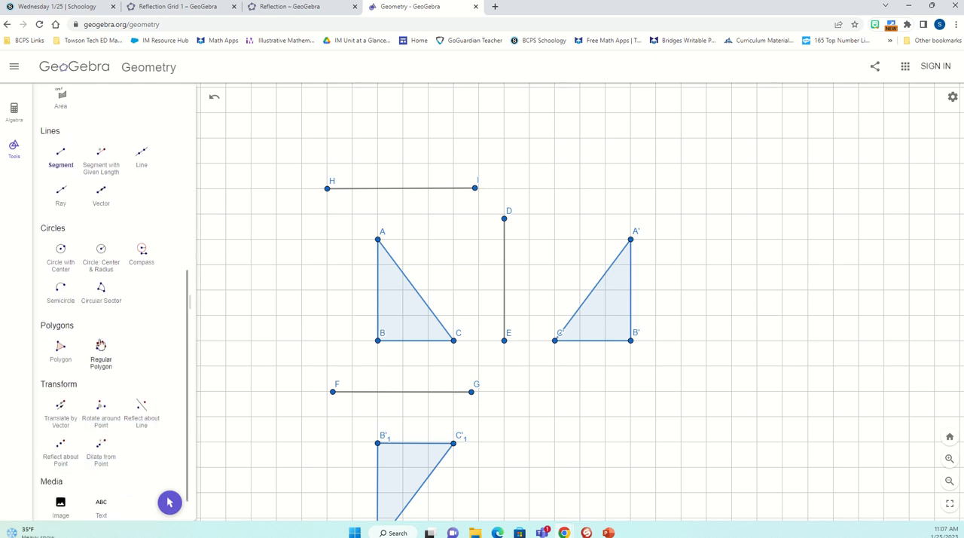
{"action": "left_click", "coordinate": [140, 411]}
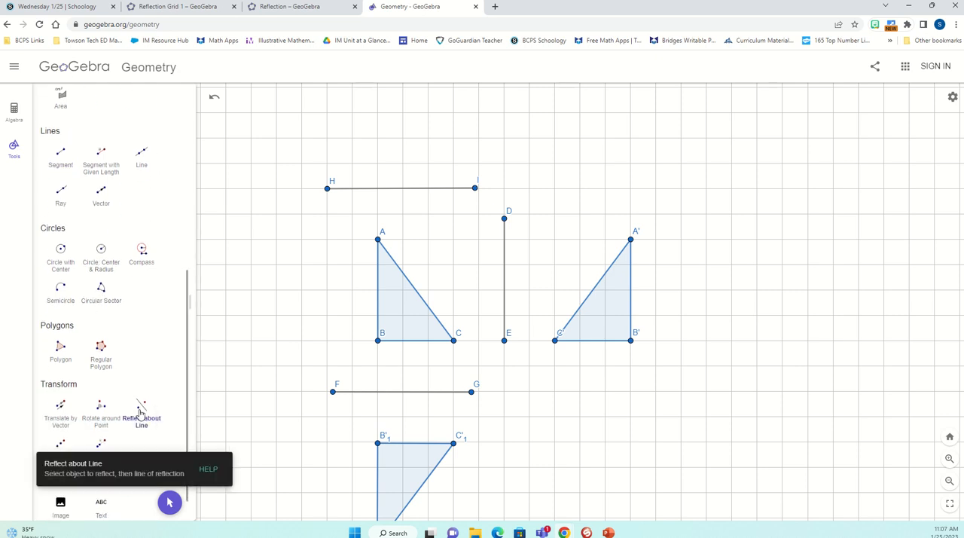
{"action": "left_click", "coordinate": [389, 305]}
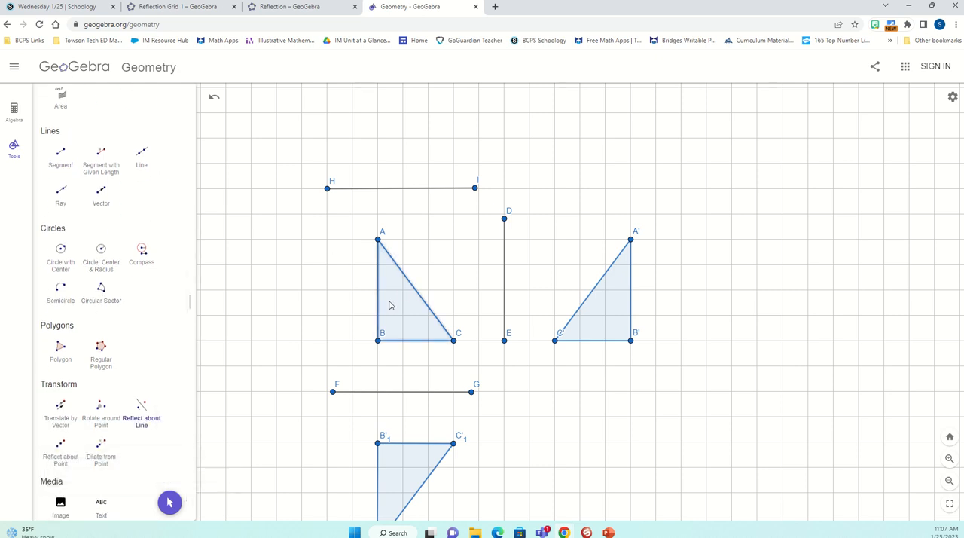
{"action": "left_click", "coordinate": [397, 193]}
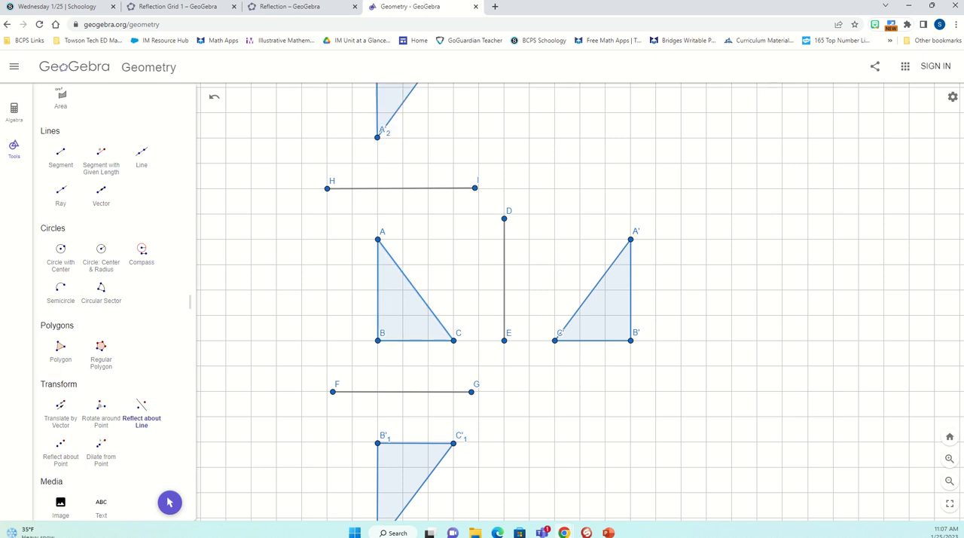
- Adjust endpoint I slightly so segment HI is exactly horizontal, and deselect the point
{"action": "scroll", "coordinate": [67, 150], "scroll_direction": "up", "scroll_amount": 5}
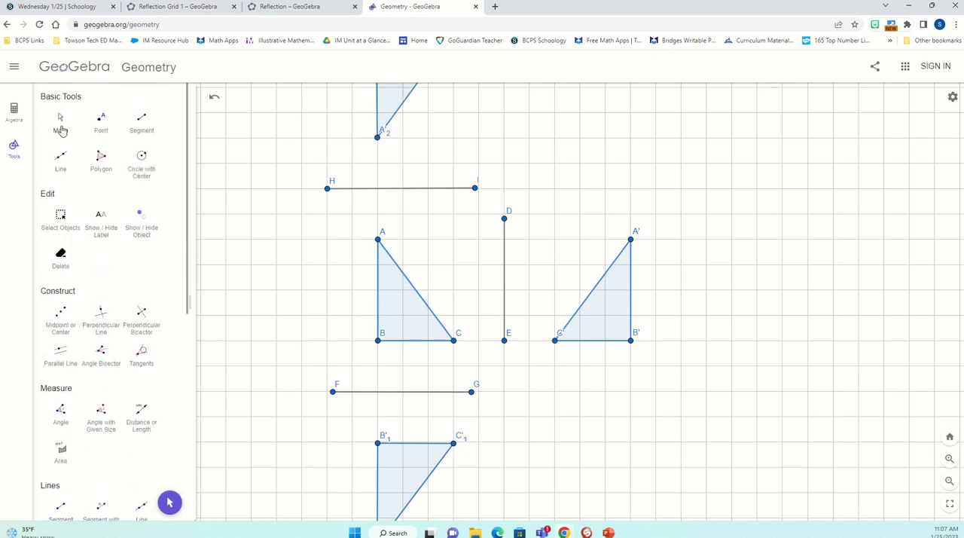
{"action": "left_click", "coordinate": [62, 130]}
{"action": "left_click_drag", "start_coordinate": [239, 168], "coordinate": [234, 256]}
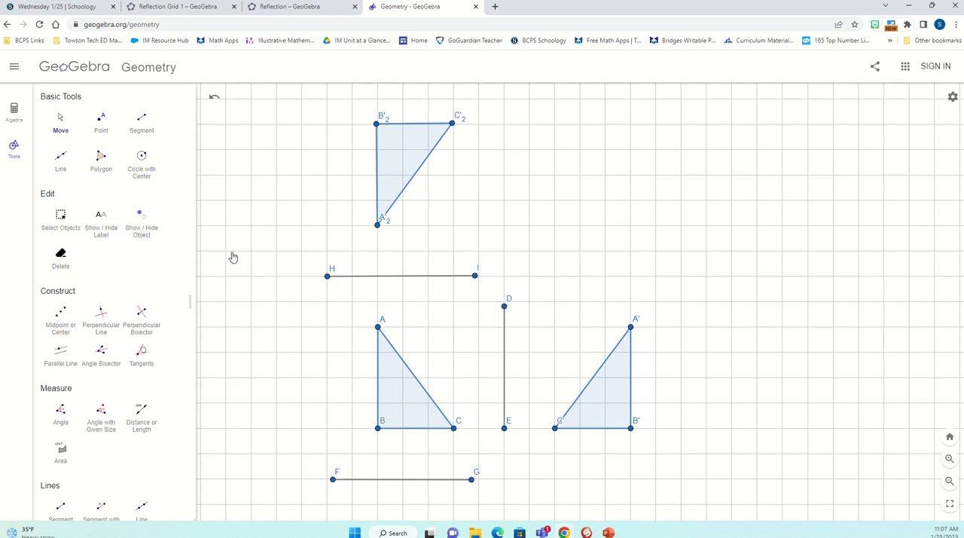
{"action": "left_click", "coordinate": [474, 277]}
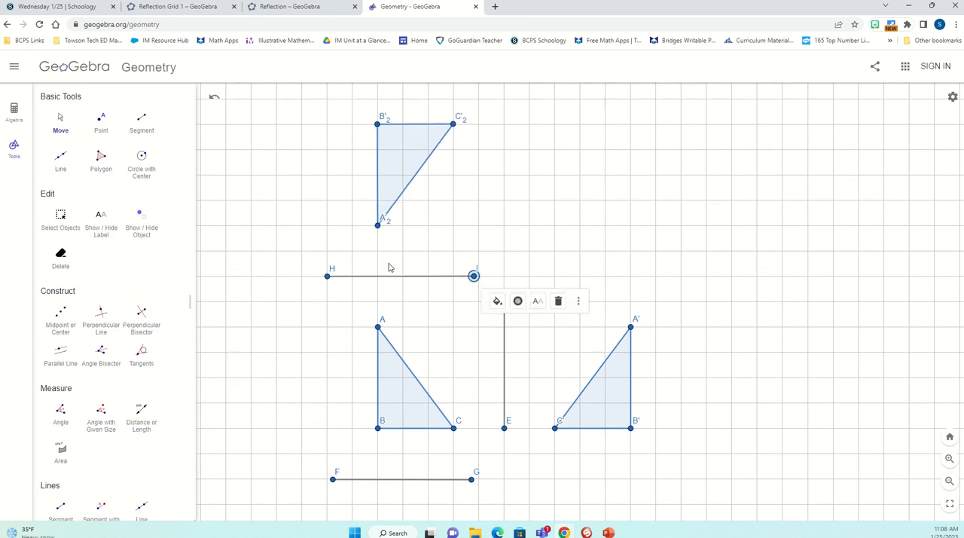
{"action": "left_click", "coordinate": [663, 265]}
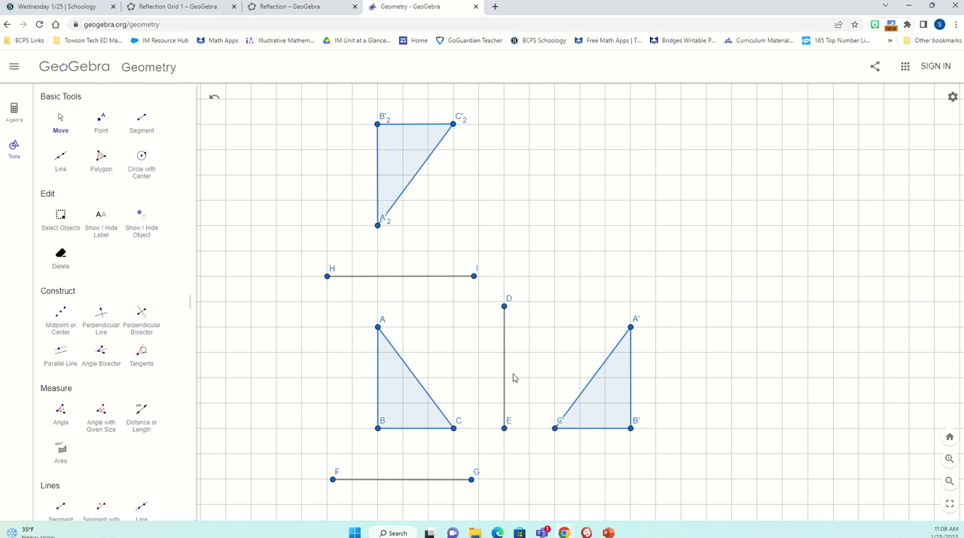
{"action": "scroll", "coordinate": [532, 391], "scroll_direction": "down", "scroll_amount": 1}
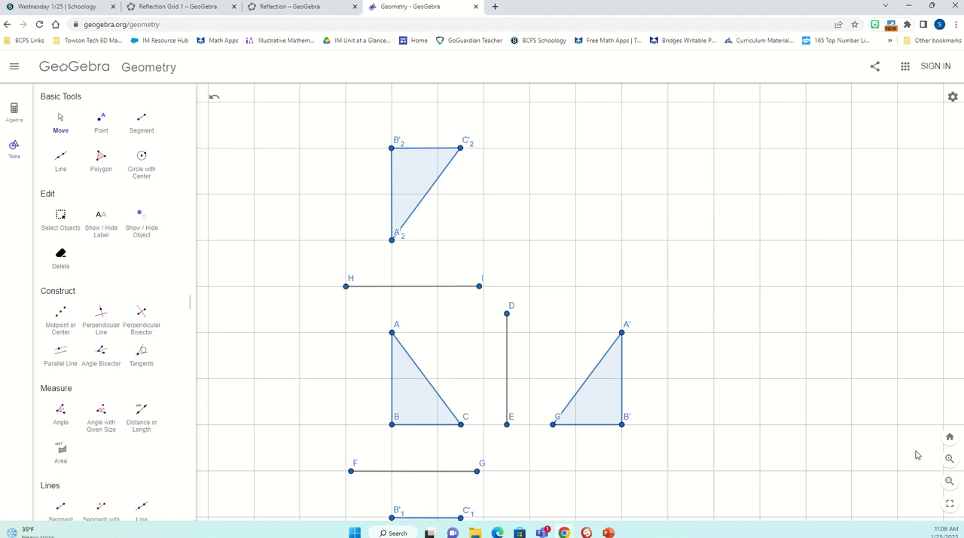
{"action": "scroll", "coordinate": [729, 334], "scroll_direction": "down", "scroll_amount": 3}
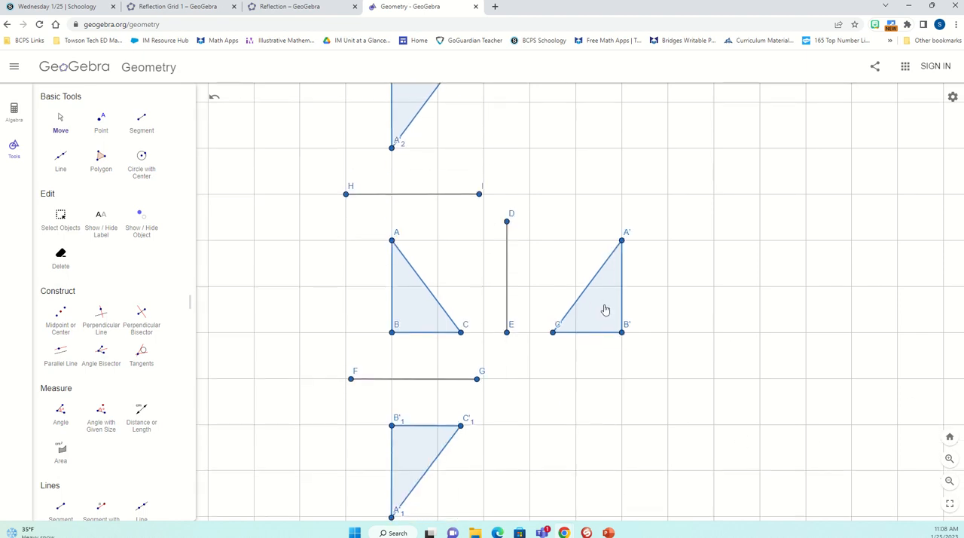